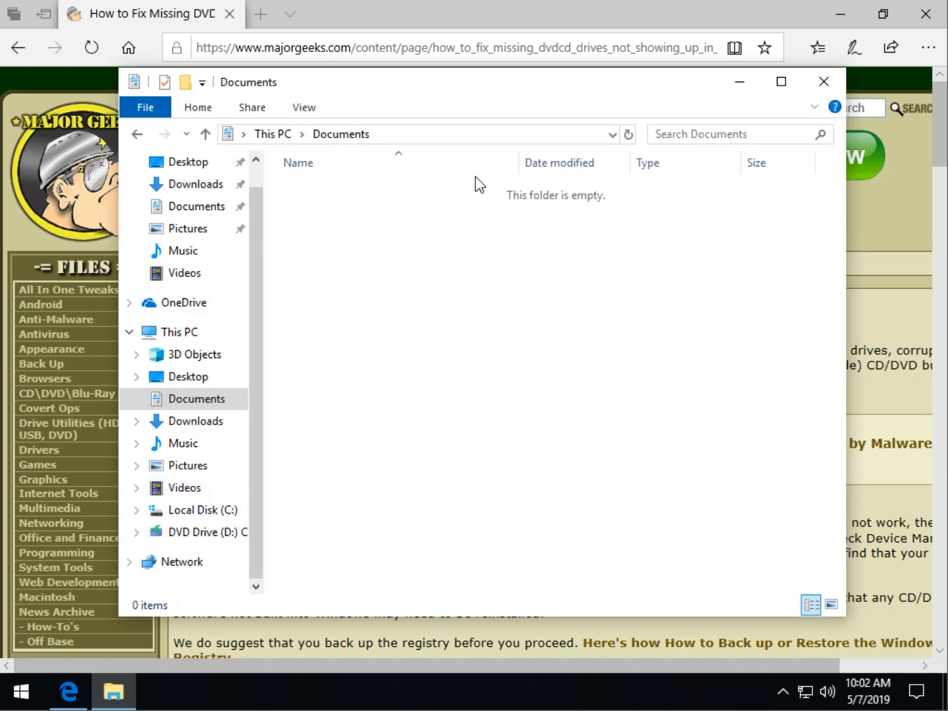
Minimize the Documents window and read the article on missing DVD/CD drives down to the Device Manager instructions
click(740, 83)
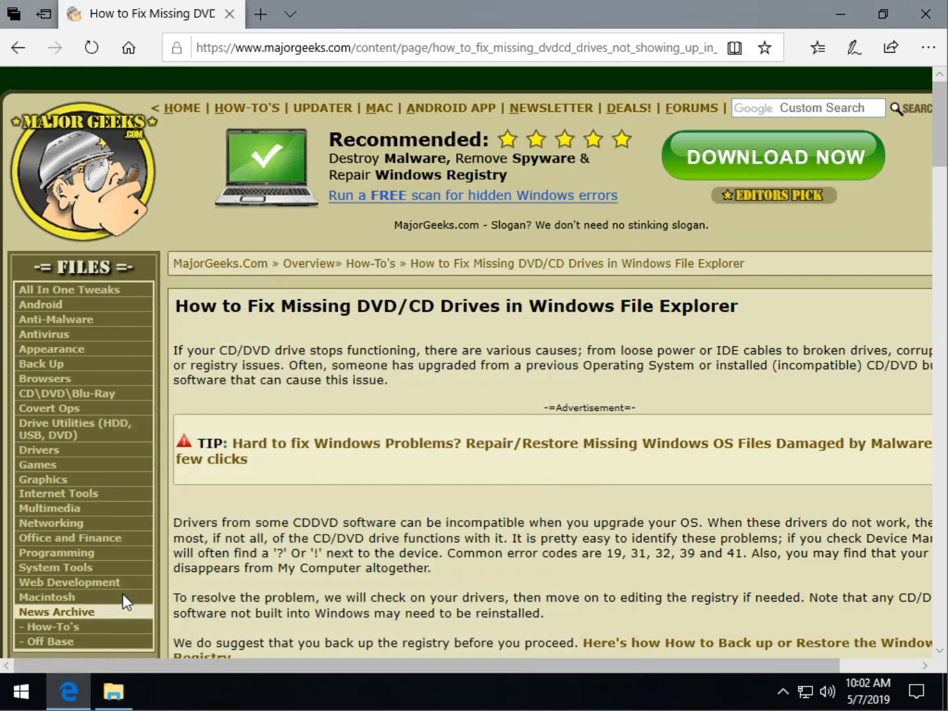
scroll(408, 447, down, 1)
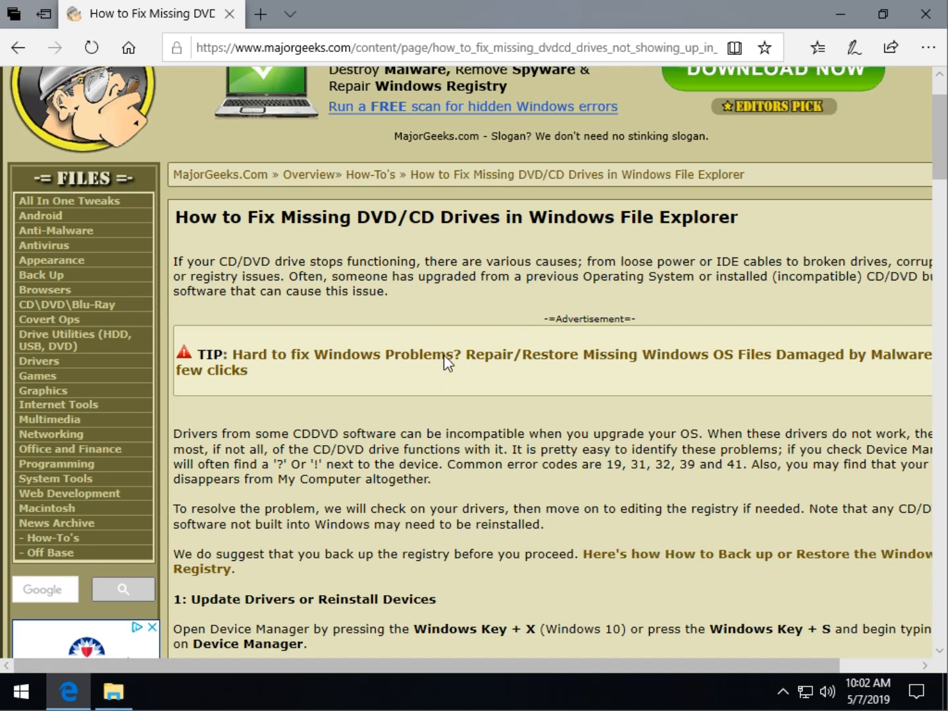
scroll(401, 457, down, 1)
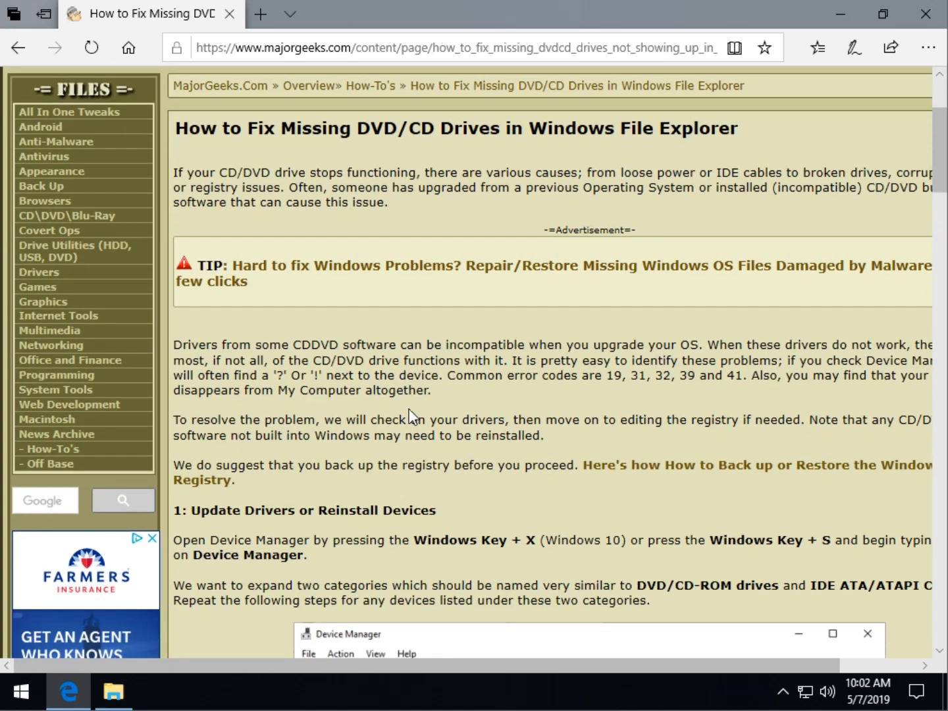
scroll(412, 416, down, 2)
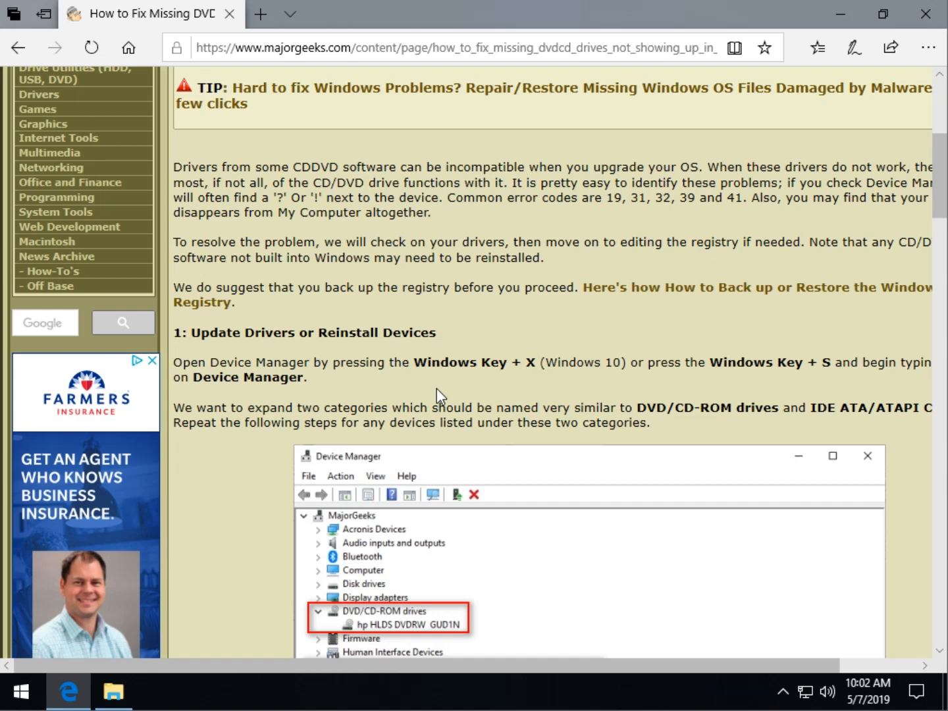
scroll(436, 388, down, 1)
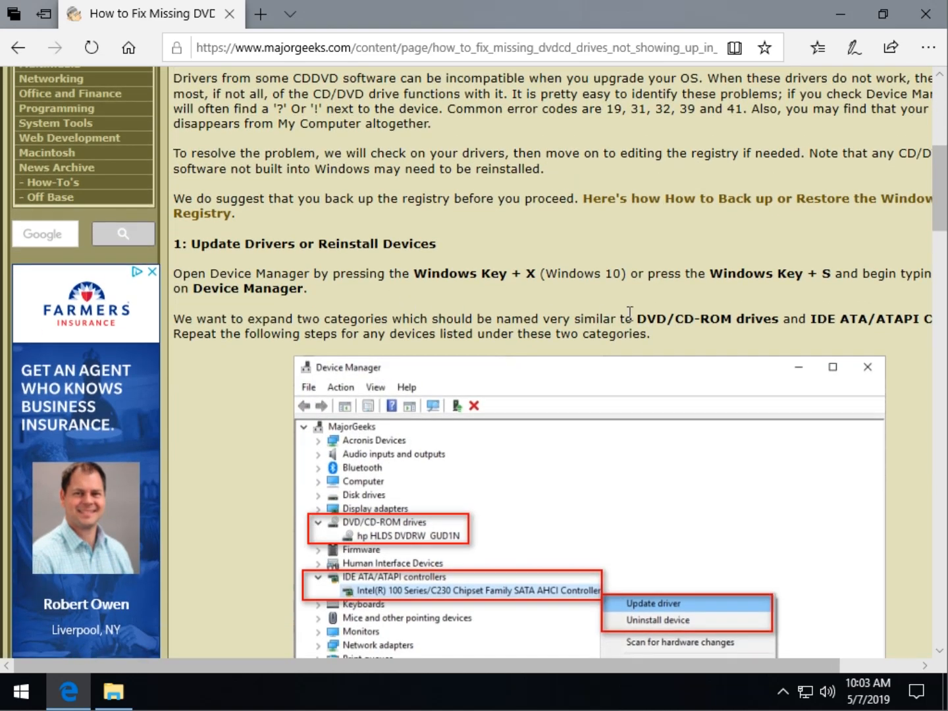
key(super+s)
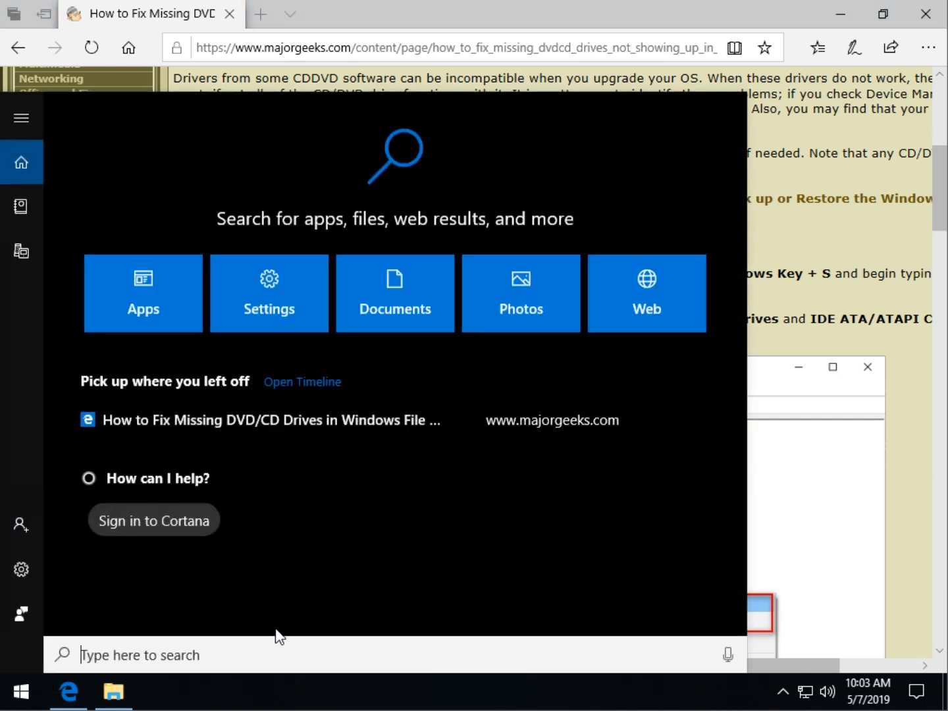
text(dev)
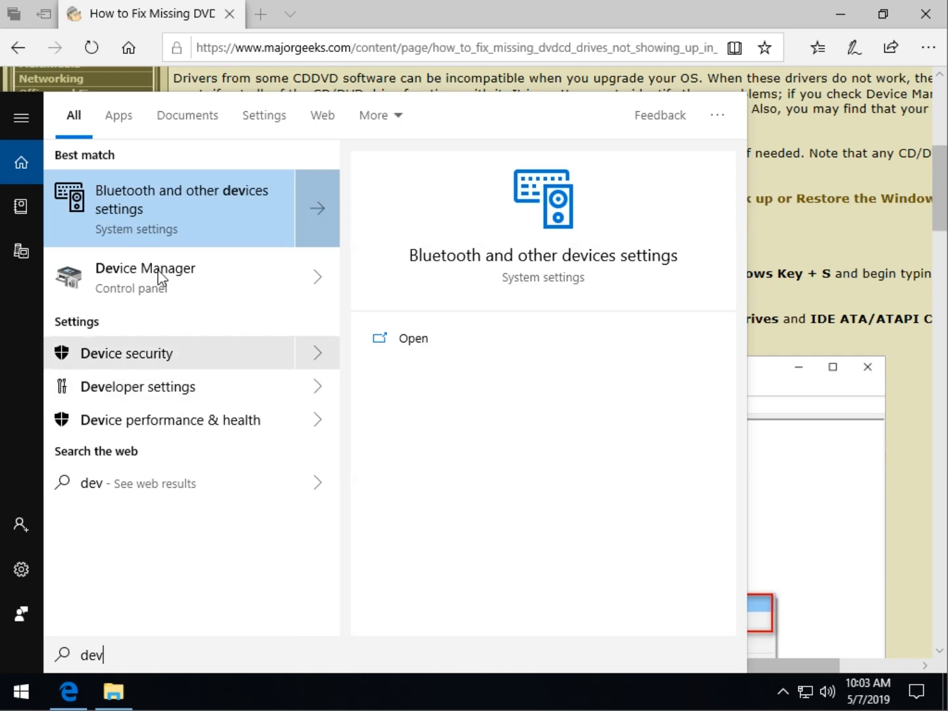
click(854, 291)
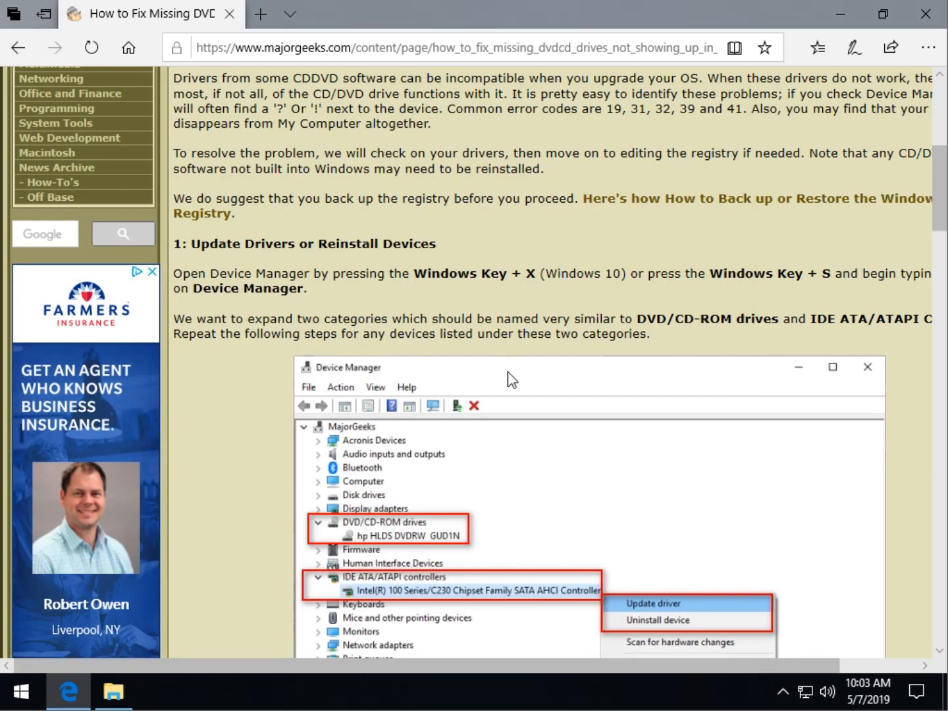
Open Device Manager and expand the DVD/CD-ROM drives and IDE ATA/ATAPI controllers categories to inspect their devices
key(super+x)
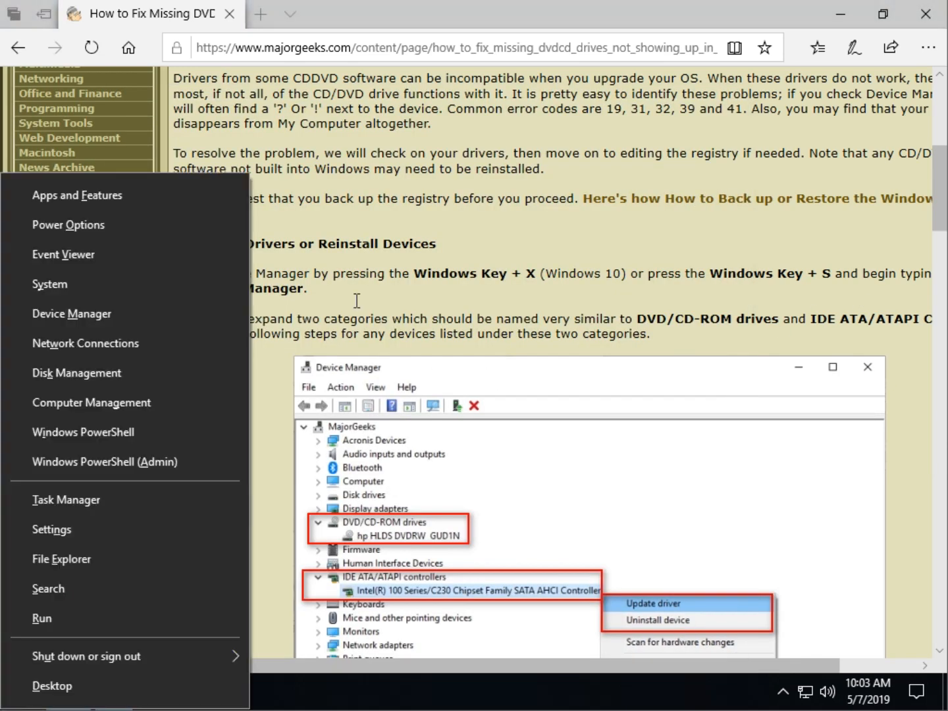
click(105, 319)
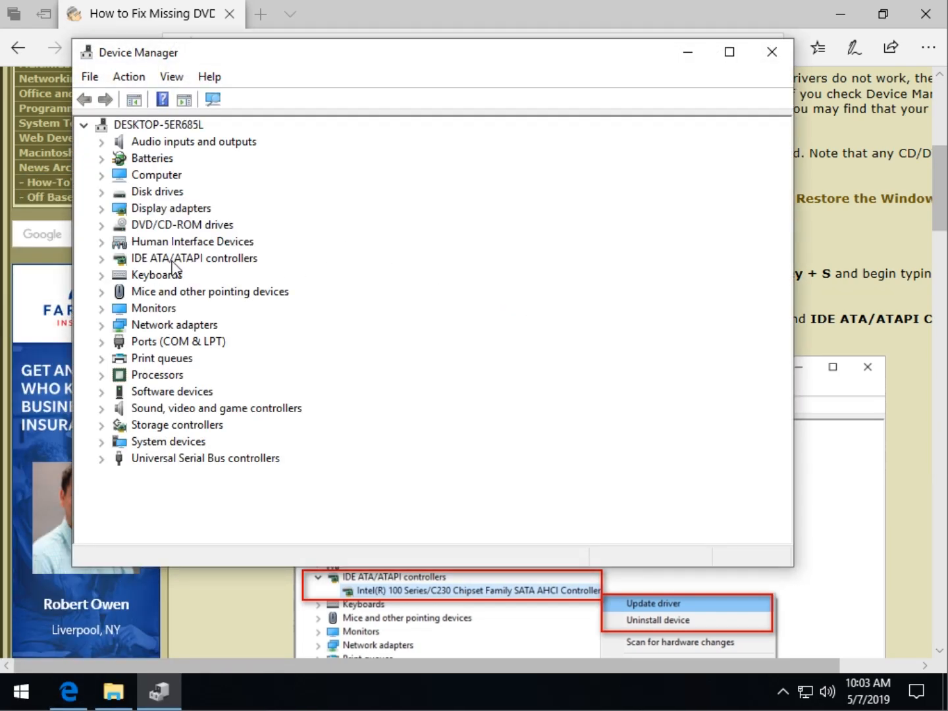
click(101, 226)
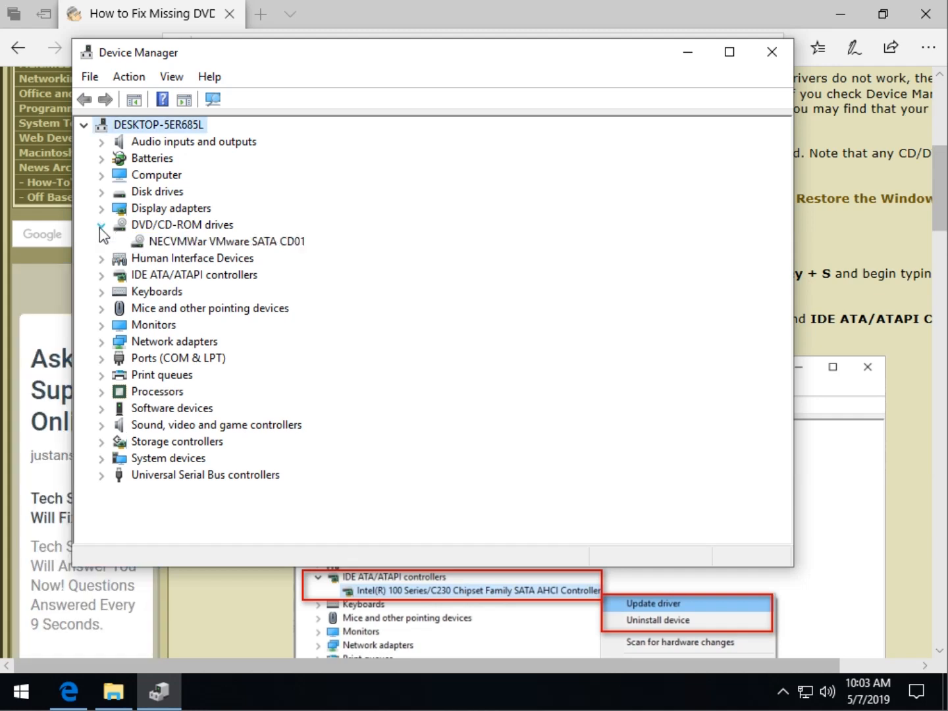
click(198, 242)
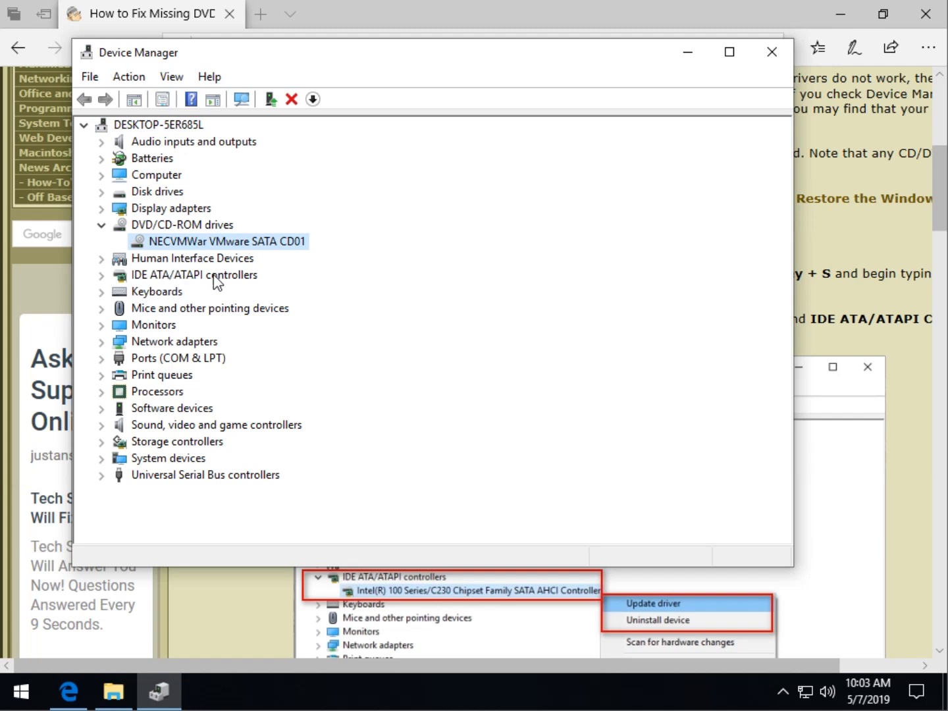
click(101, 276)
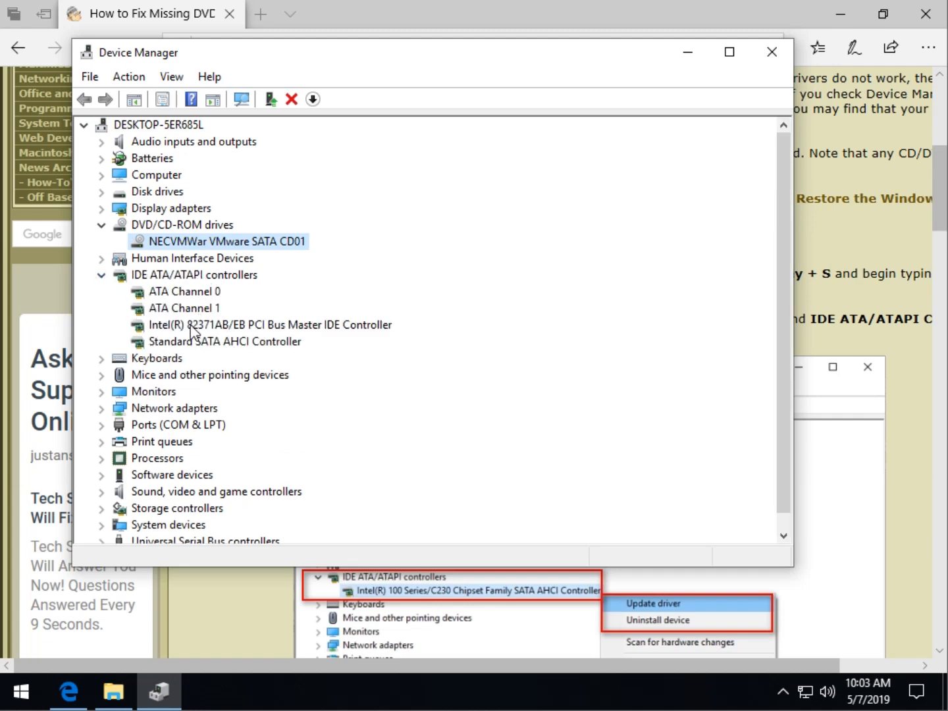
click(202, 292)
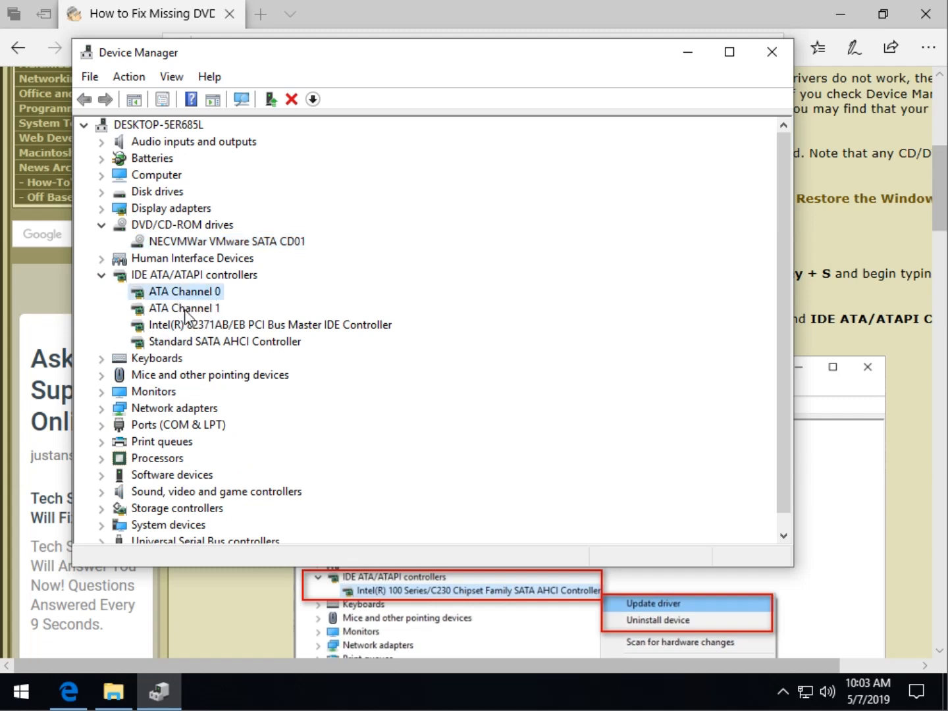
click(192, 311)
click(235, 329)
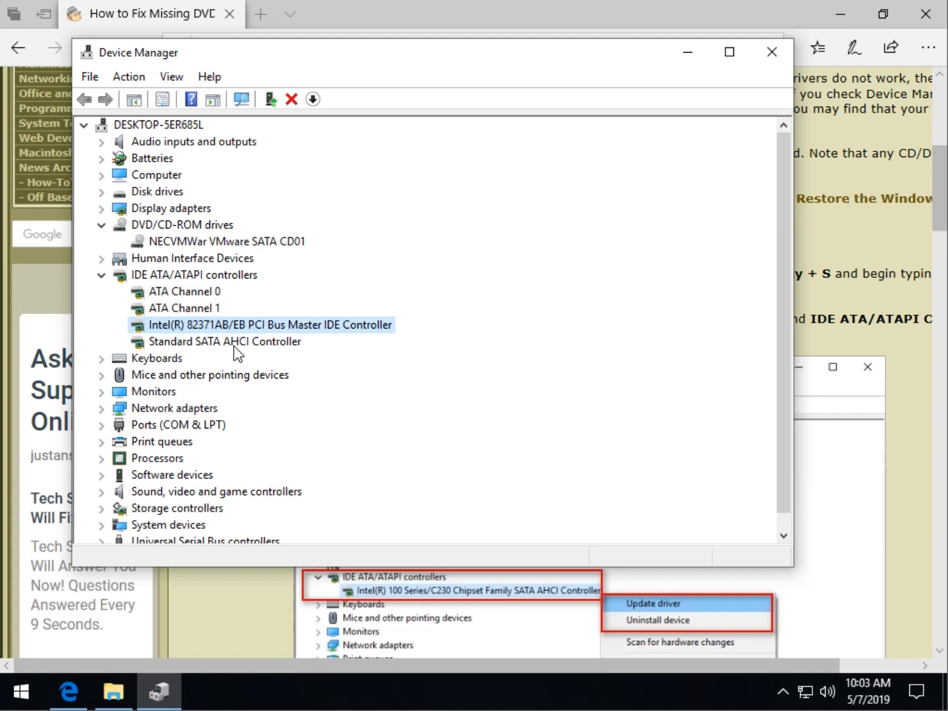
Search automatically for updated driver software for the Intel(R) 82371AB/EB PCI Bus Master IDE Controller and close the update wizard
right_click(209, 293)
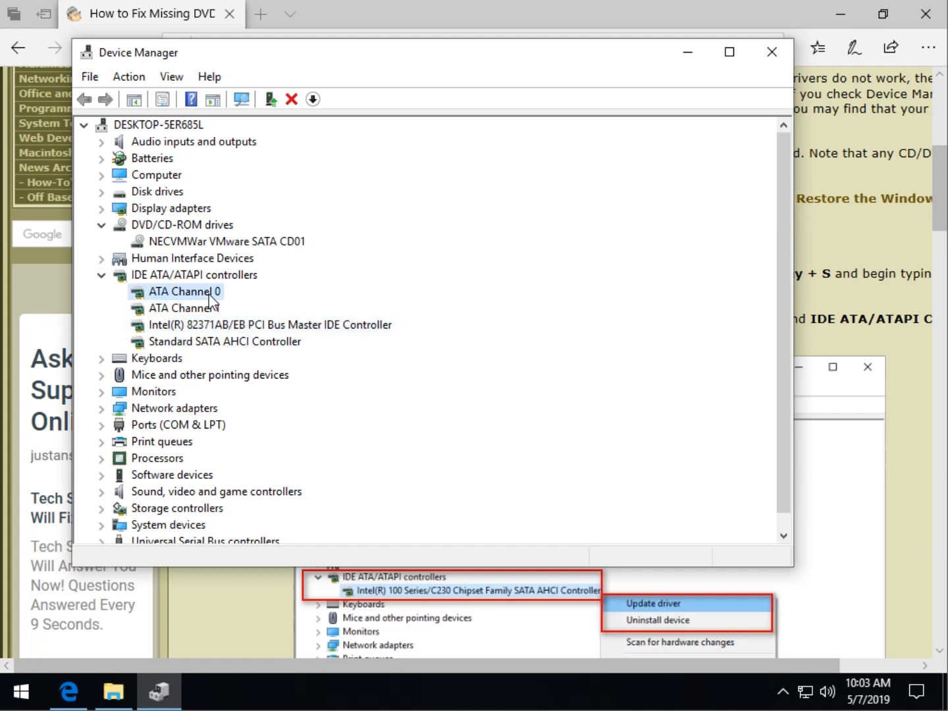
click(189, 331)
right_click(299, 333)
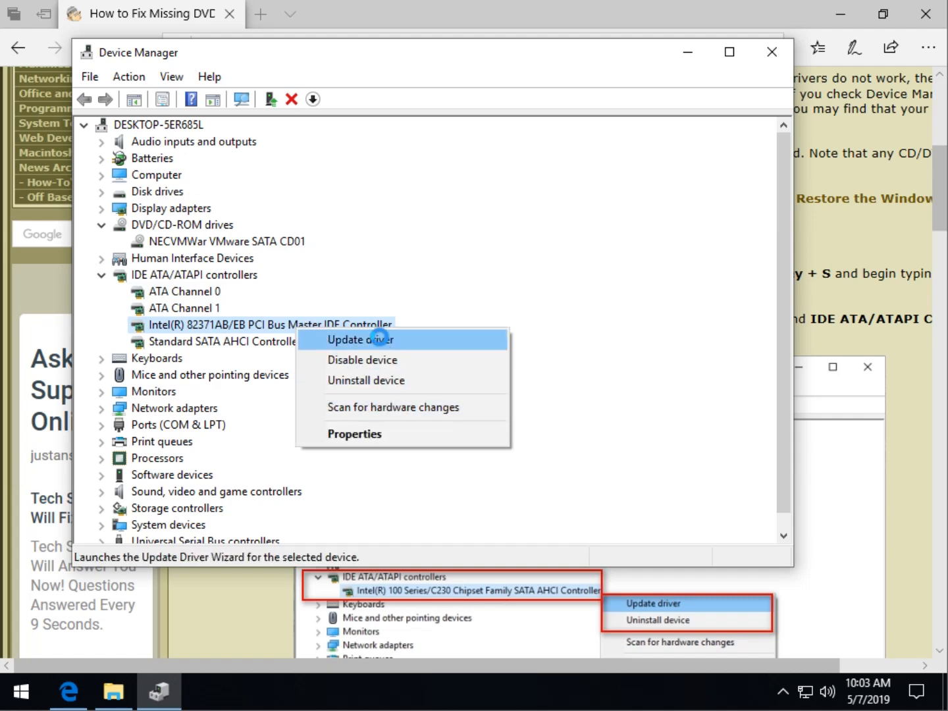
click(373, 339)
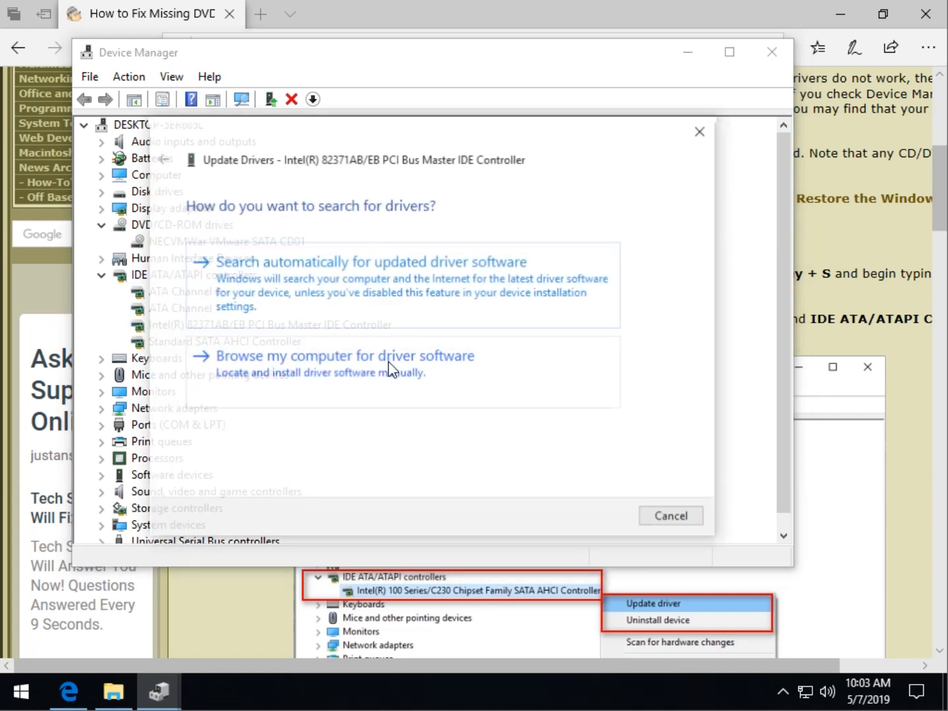
click(276, 264)
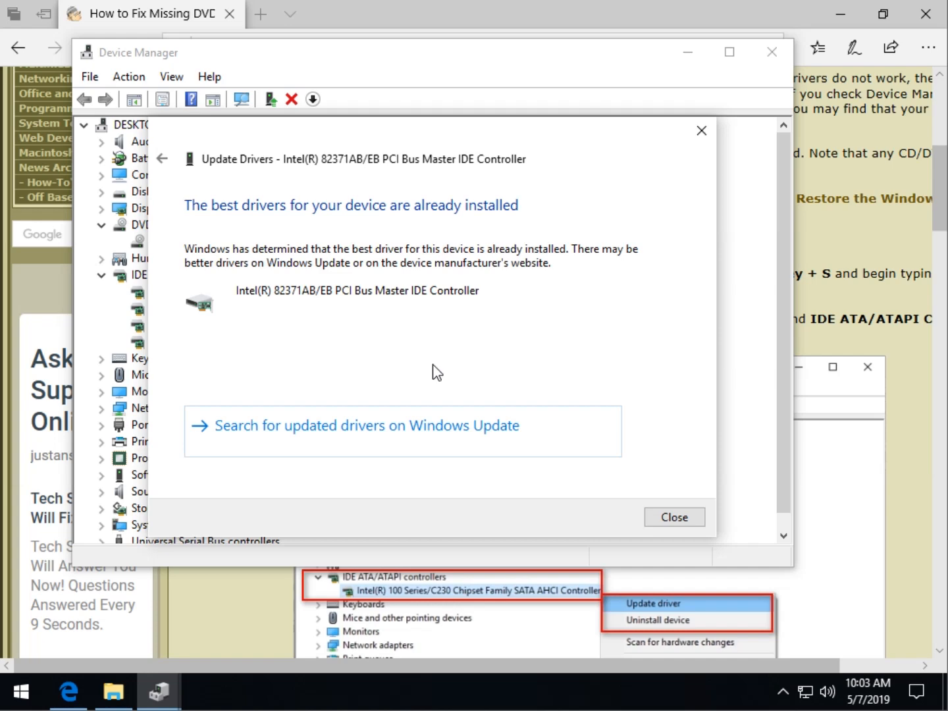
click(694, 135)
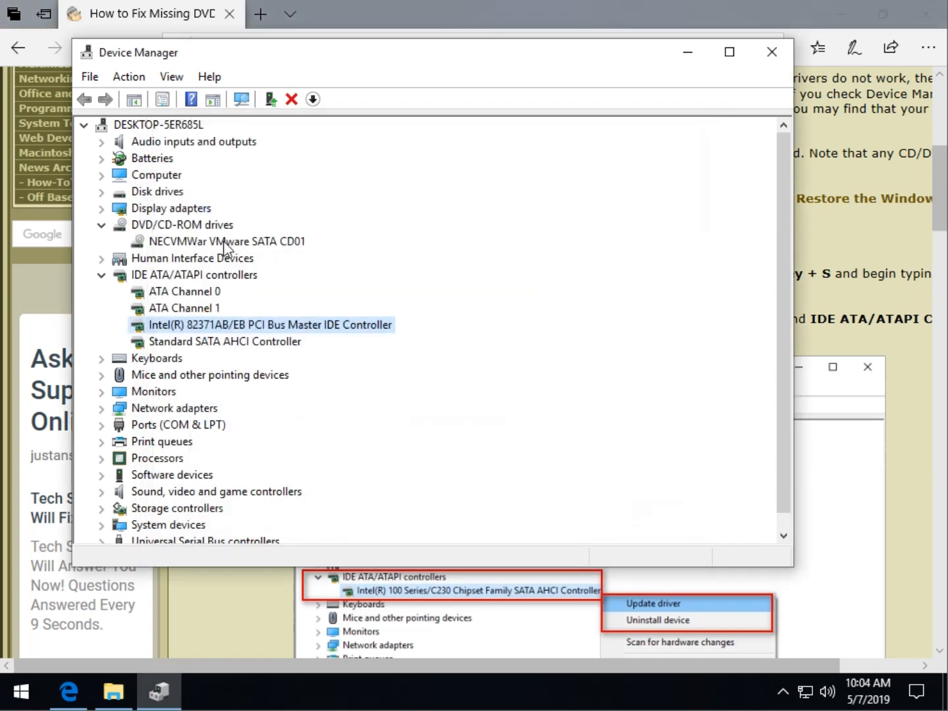
Look at the device actions offered for the Intel(R) 82371AB/EB PCI Bus Master IDE Controller without applying any
click(206, 242)
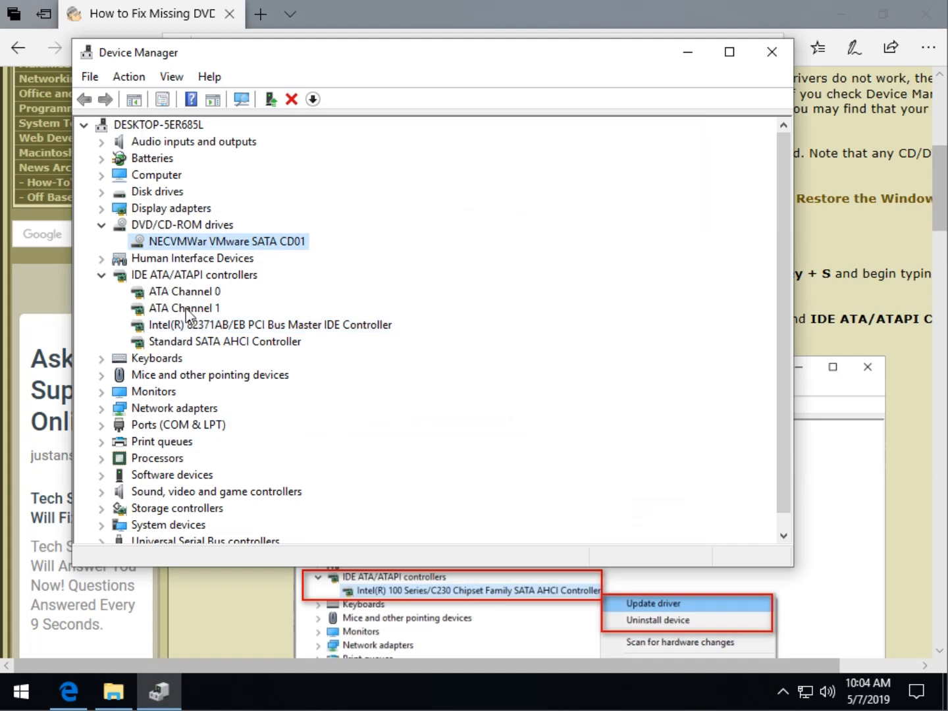
right_click(372, 325)
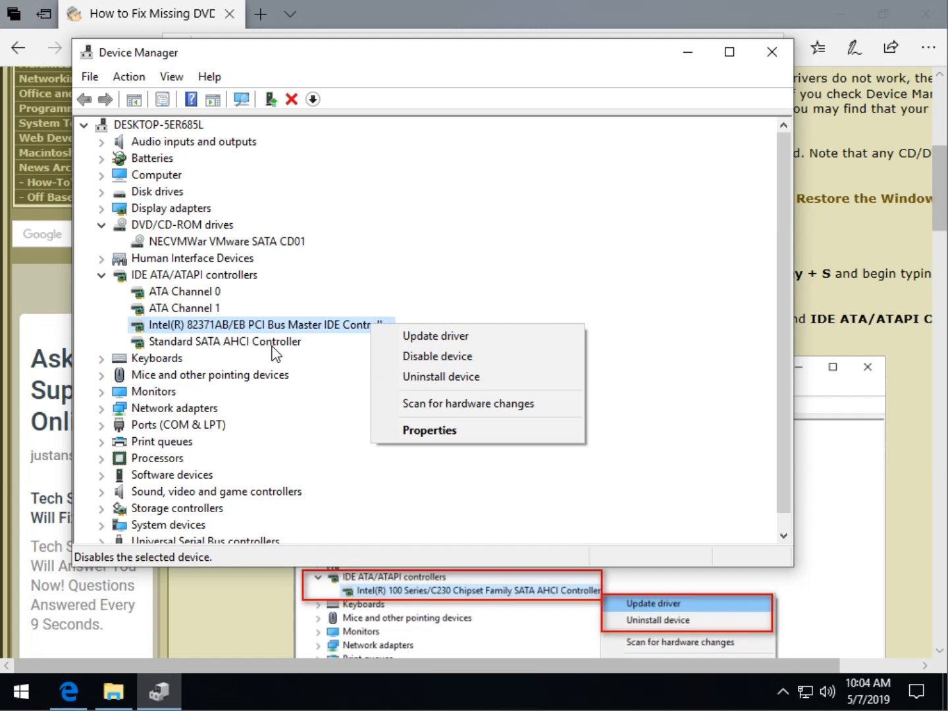
click(402, 235)
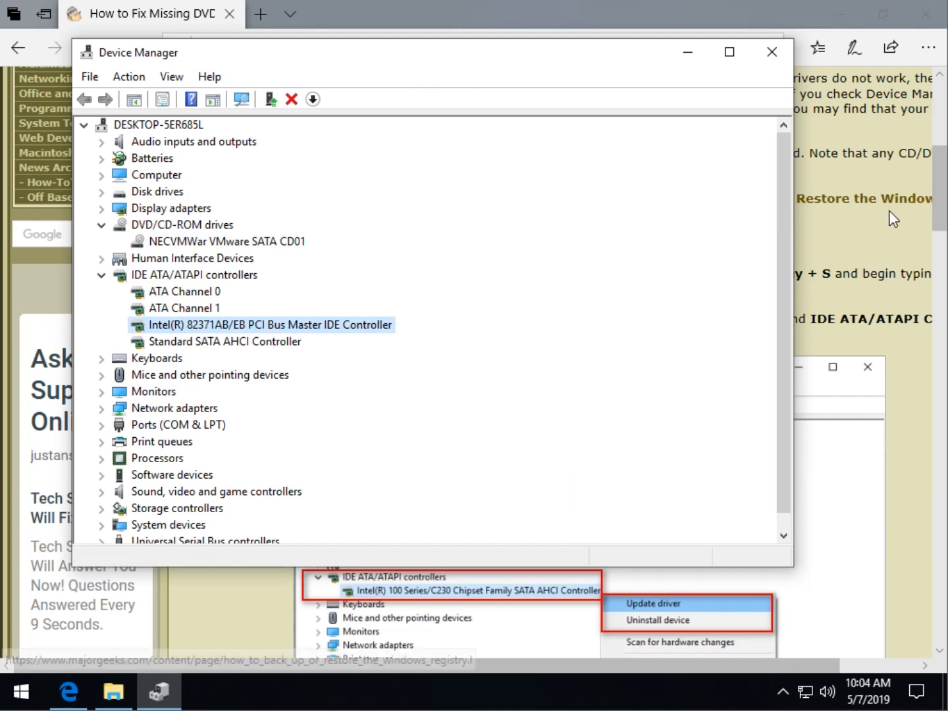
Switch back to the article in Edge and read on through the driver instructions to section 2, Delete Registry Entries
click(852, 248)
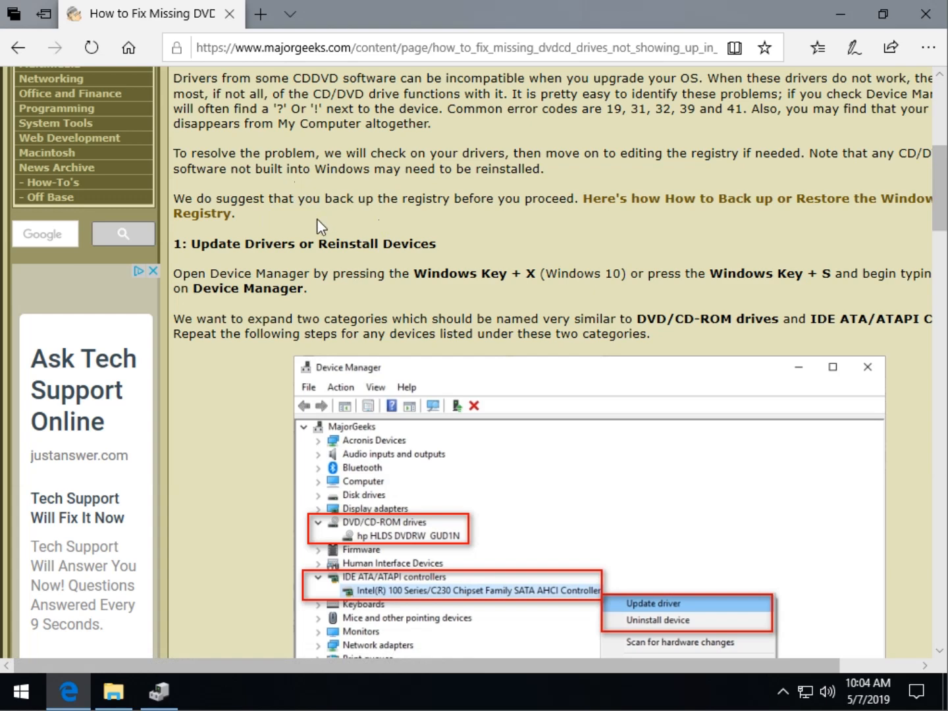
scroll(317, 218, down, 2)
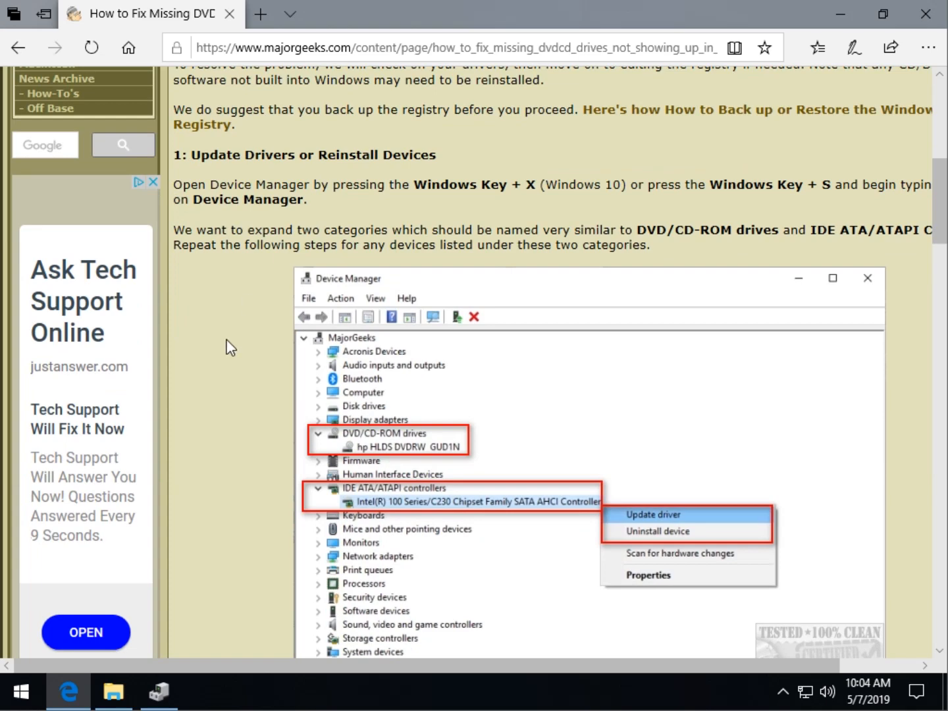
scroll(227, 340, down, 2)
scroll(227, 339, down, 3)
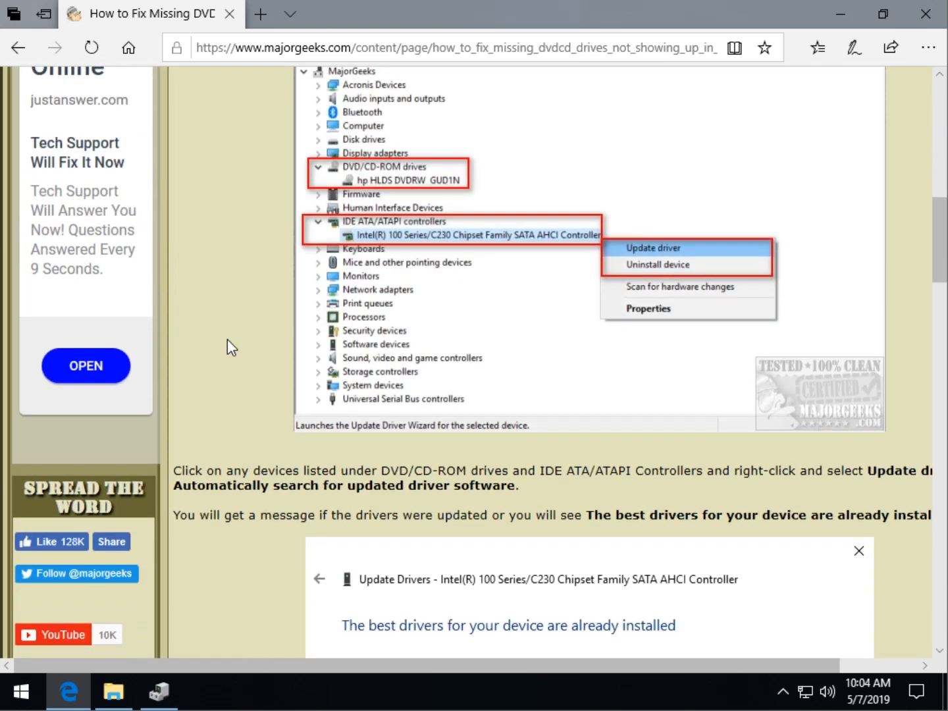
scroll(228, 339, down, 5)
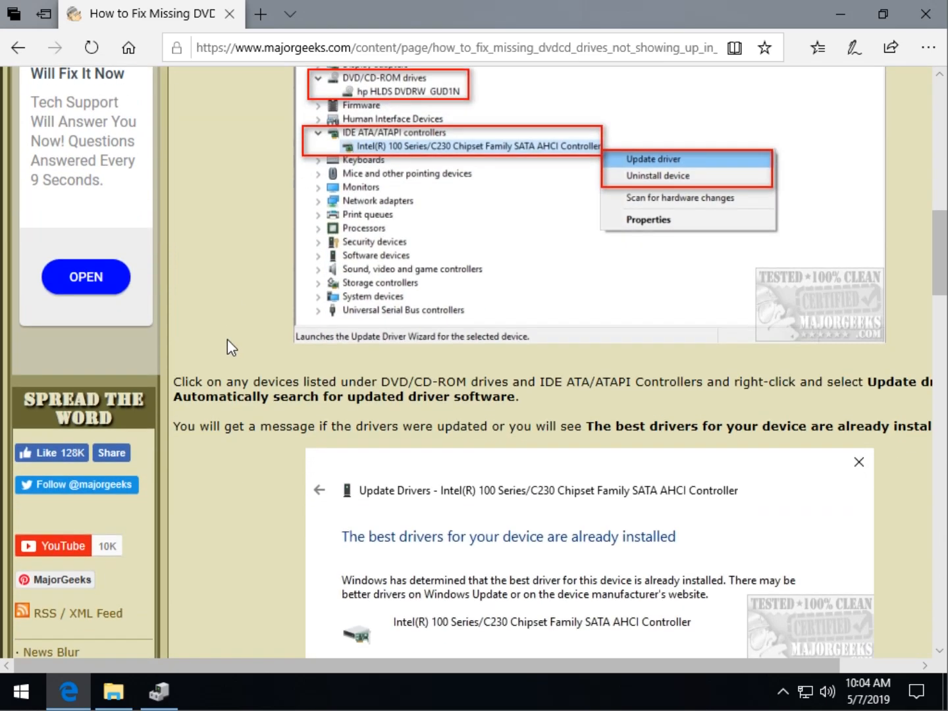
scroll(228, 340, down, 2)
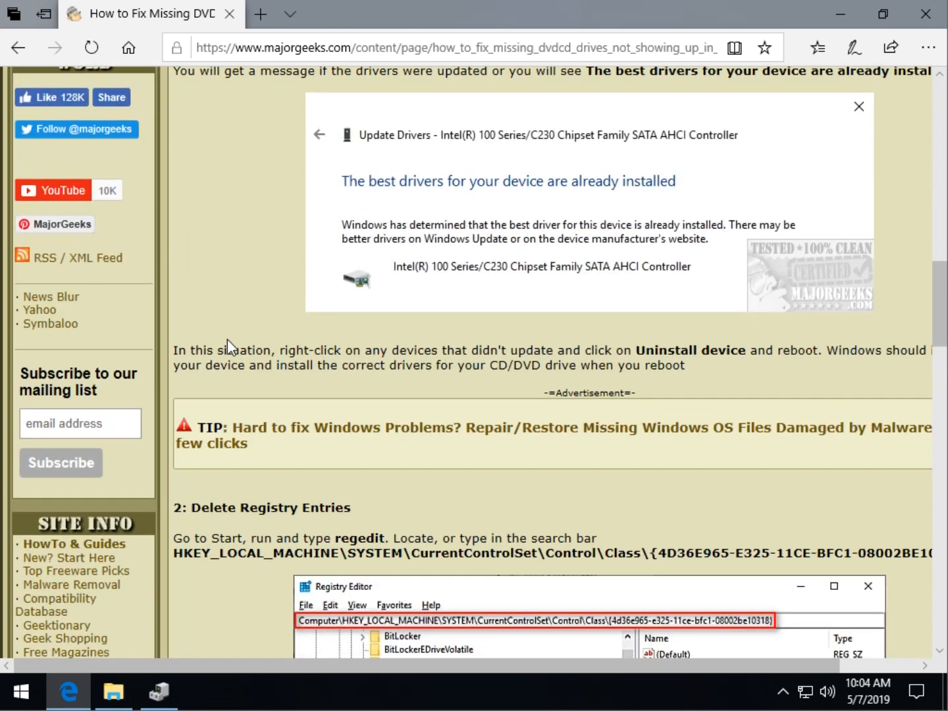
scroll(228, 339, down, 2)
scroll(227, 339, down, 1)
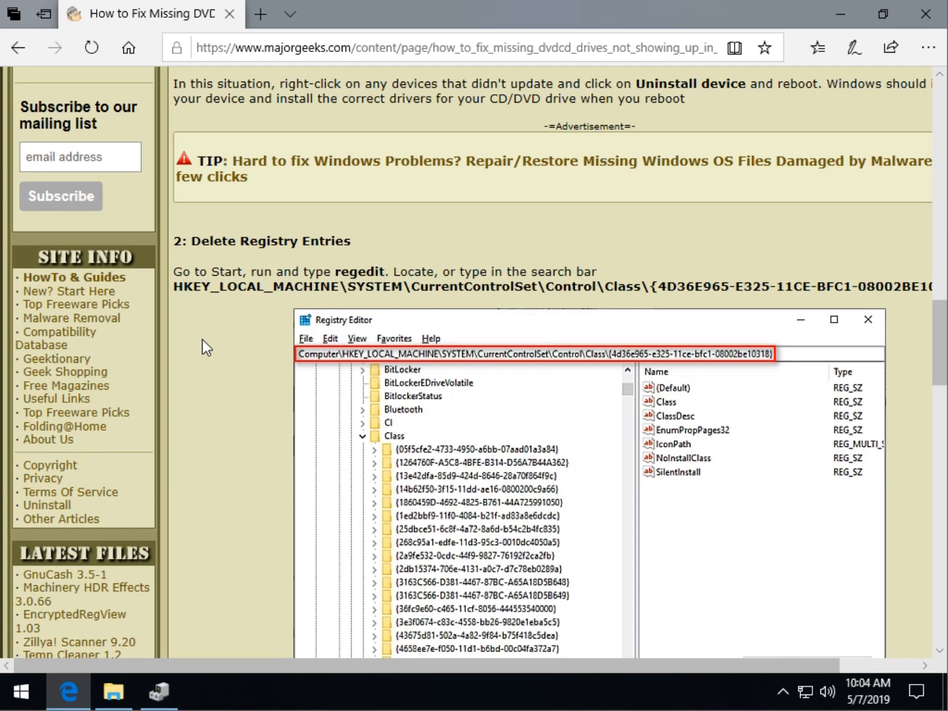
scroll(202, 339, down, 1)
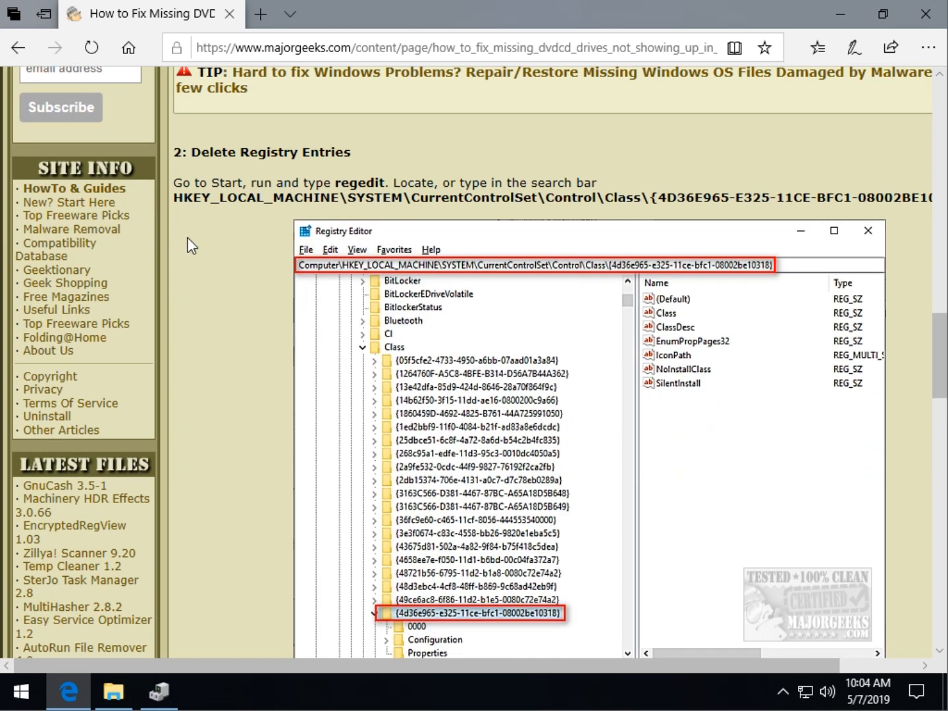
Copy the registry path HKEY_LOCAL_MACHINE\SYSTEM\CurrentControlSet\Control\Class\{4D36E965-E325-11CE-BFC1-08002BE10318} from the article and clear the text selection
drag(174, 197, 922, 204)
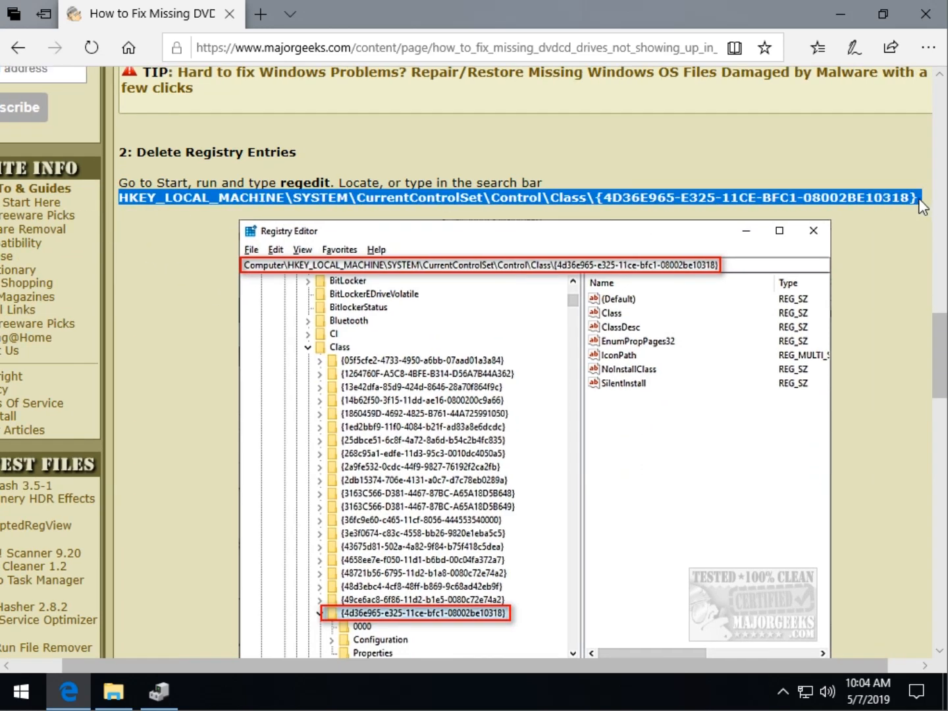
right_click(900, 200)
click(765, 230)
click(167, 380)
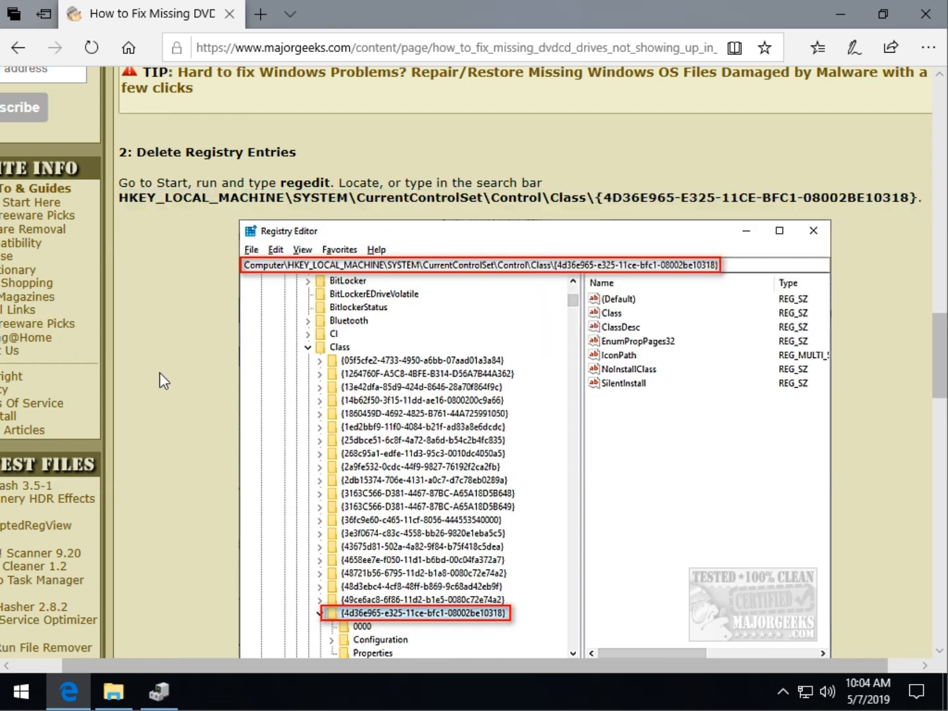
Launch Registry Editor by running regedit and allow it to make changes to the device
key(super+r)
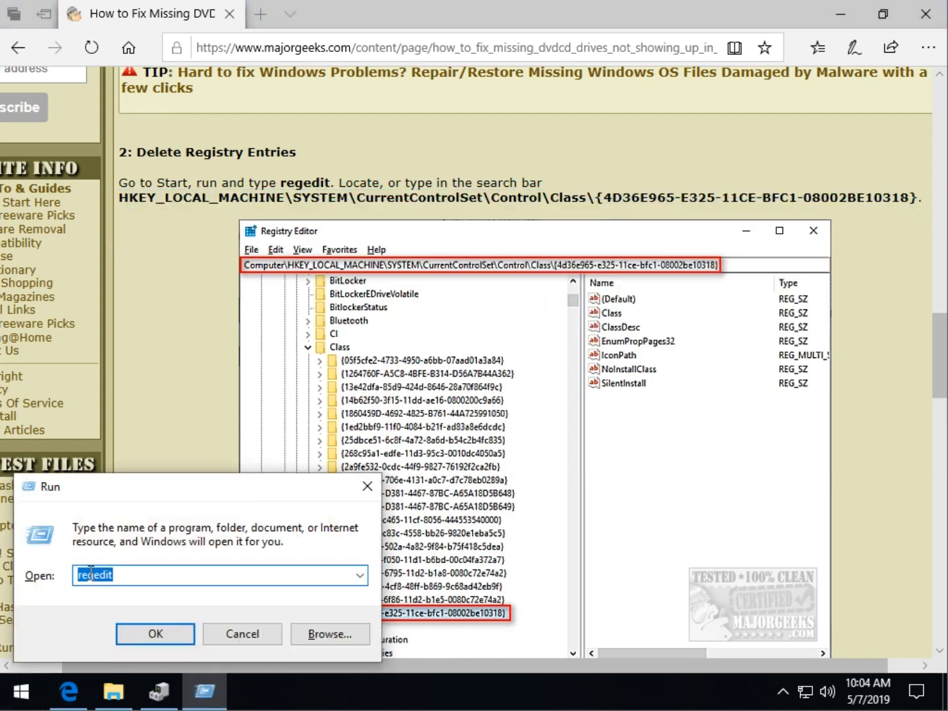
click(153, 640)
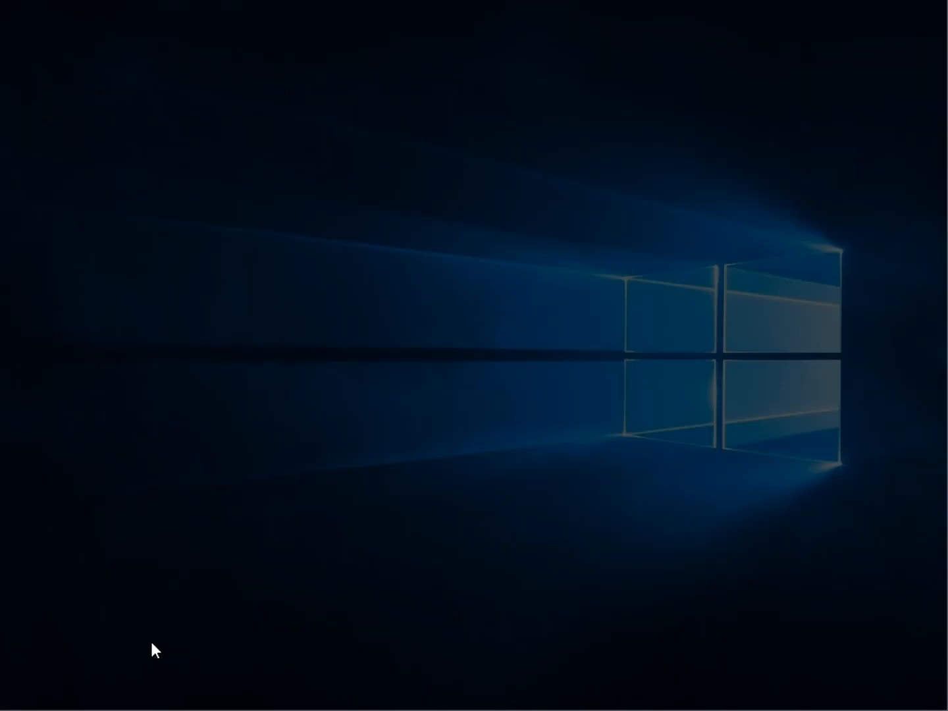
click(366, 464)
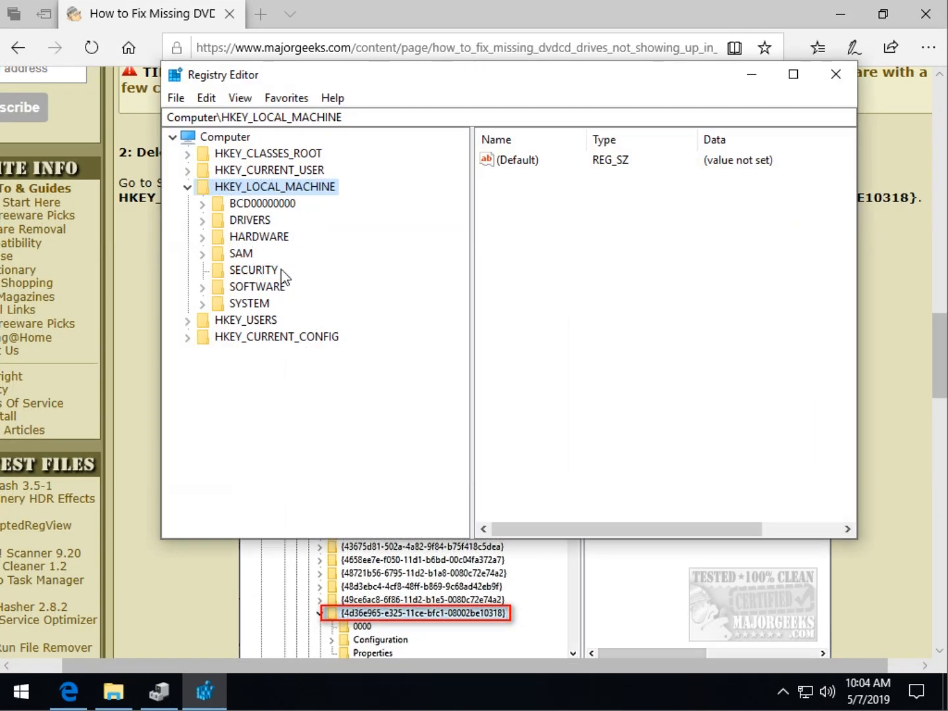
Navigate to the copied registry path HKEY_LOCAL_MACHINE\SYSTEM\CurrentControlSet\Control\Class\{4d36e965-e325-11ce-bfc1-08002be10318}
double_click(382, 118)
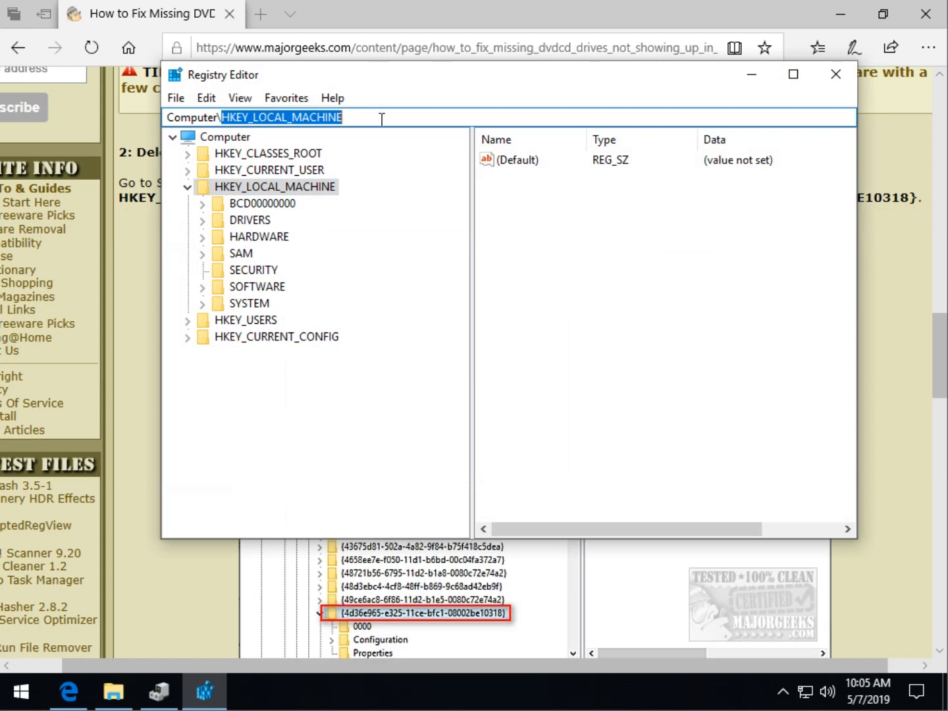
click(394, 117)
drag(381, 116, 89, 115)
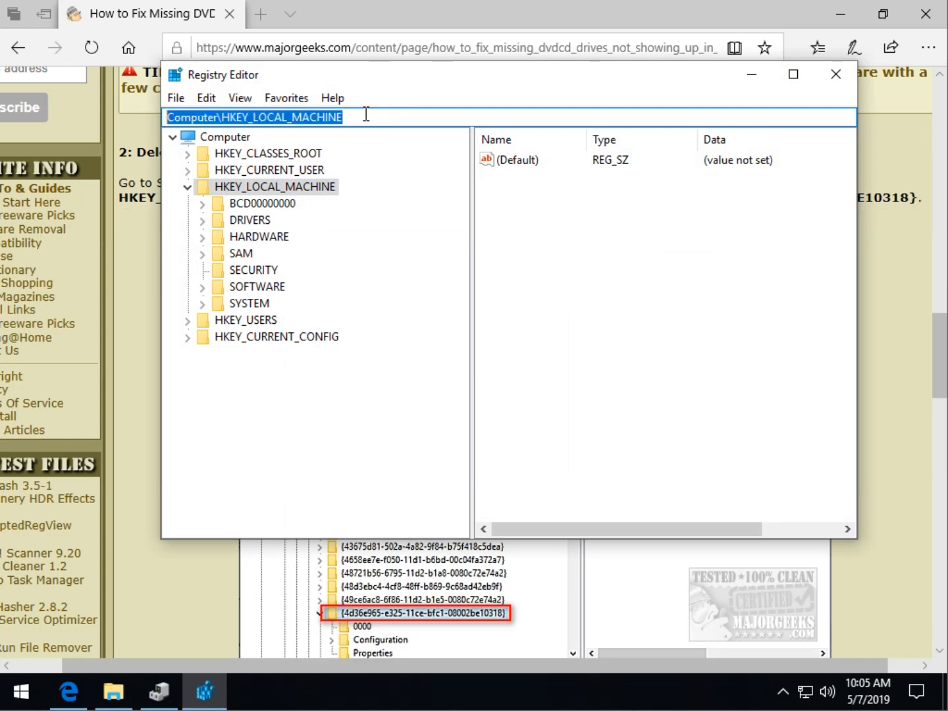
key(ctrl+v)
key(Return)
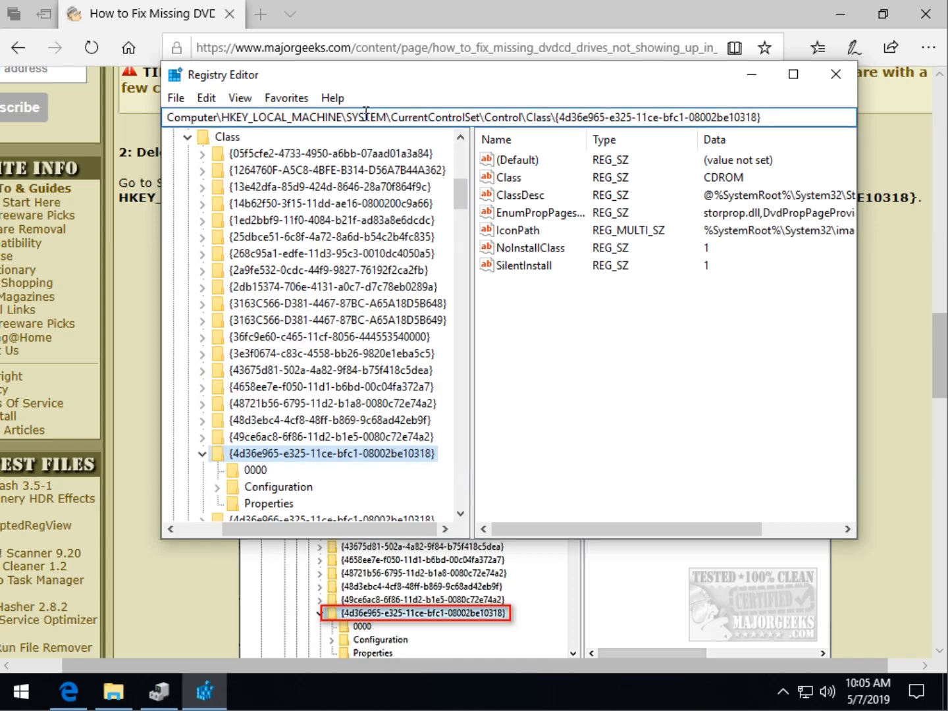
Read the article's instruction on removing UpperFilters and LowerFilters and compare it with the values in the opened class key
click(207, 585)
scroll(232, 480, down, 3)
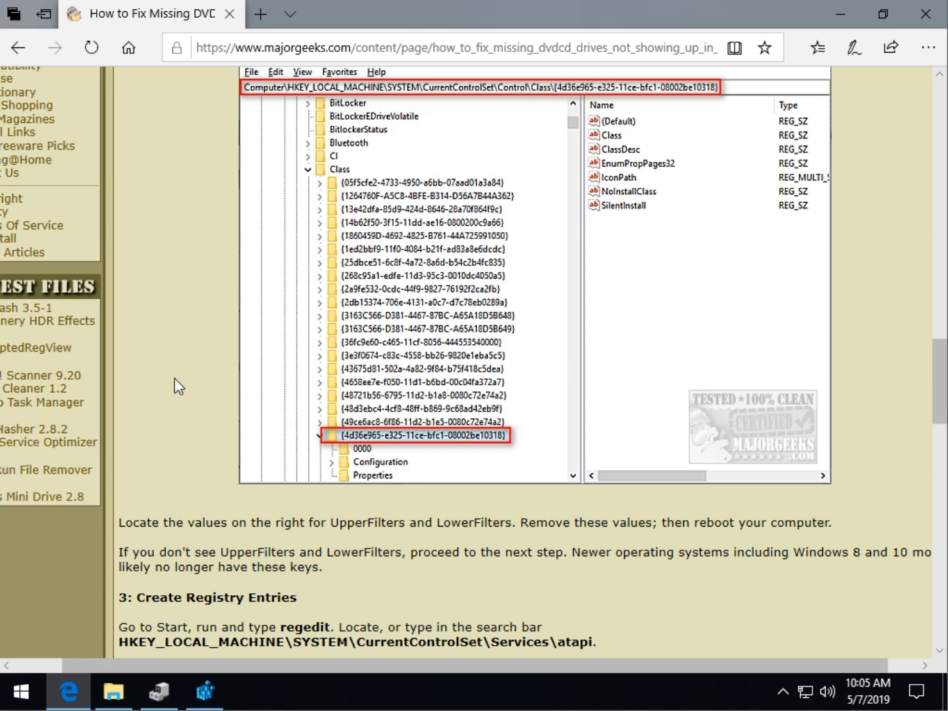
click(203, 692)
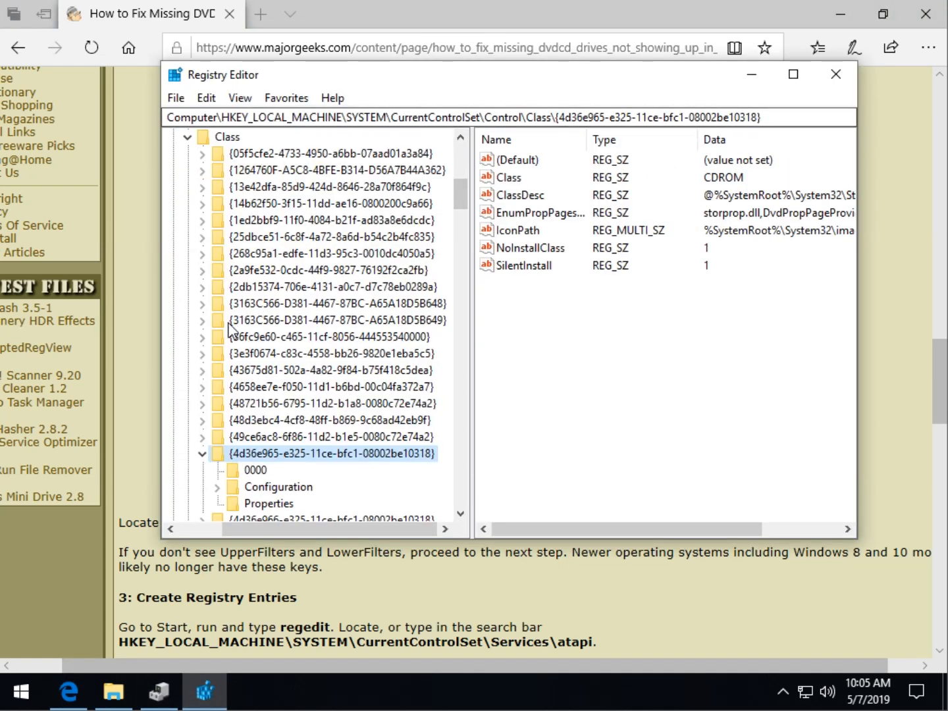
click(464, 544)
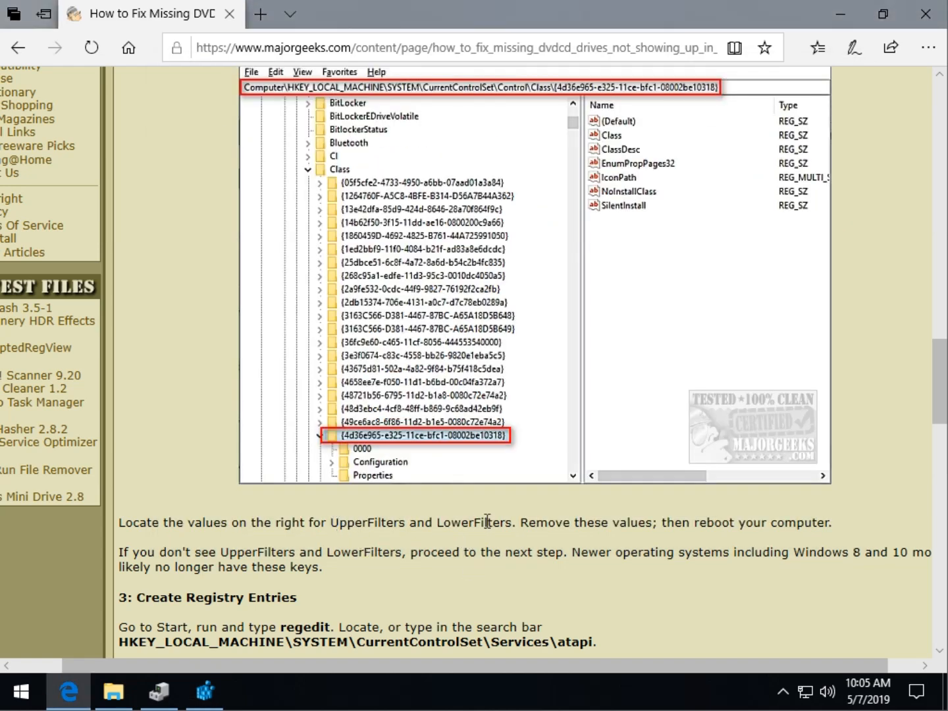
Return to Registry Editor and look at the actions offered for the SilentInstall value without applying any
click(205, 692)
click(526, 269)
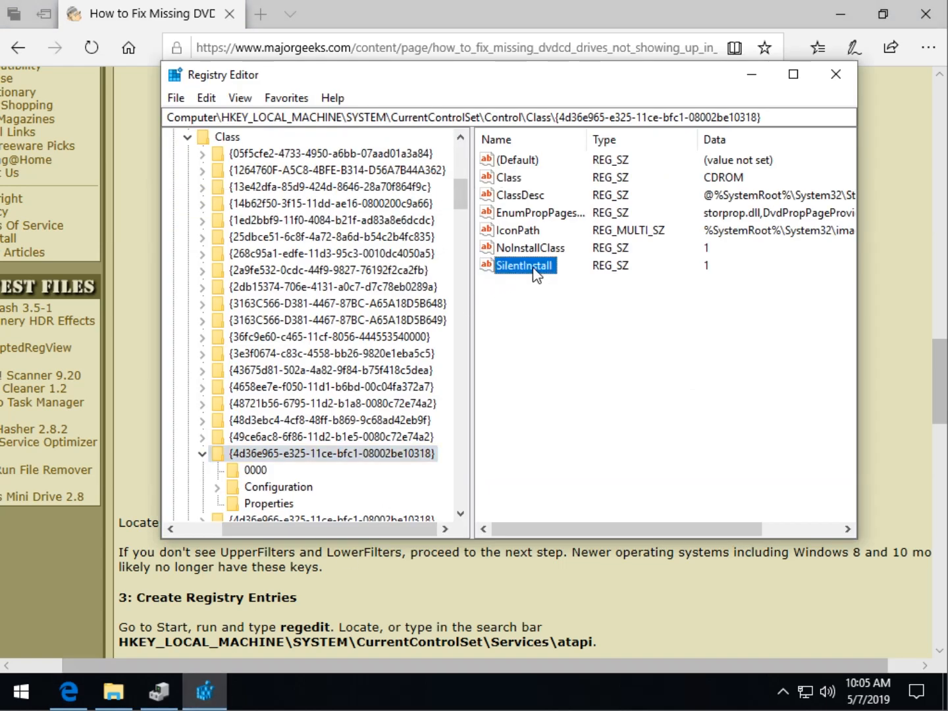
right_click(533, 267)
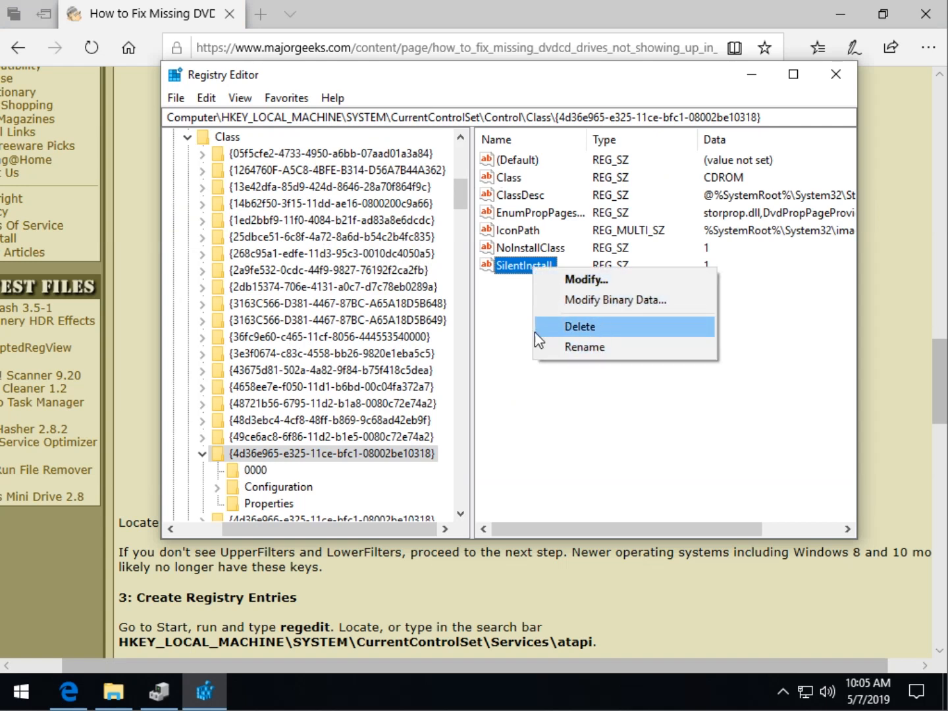
click(501, 336)
click(501, 335)
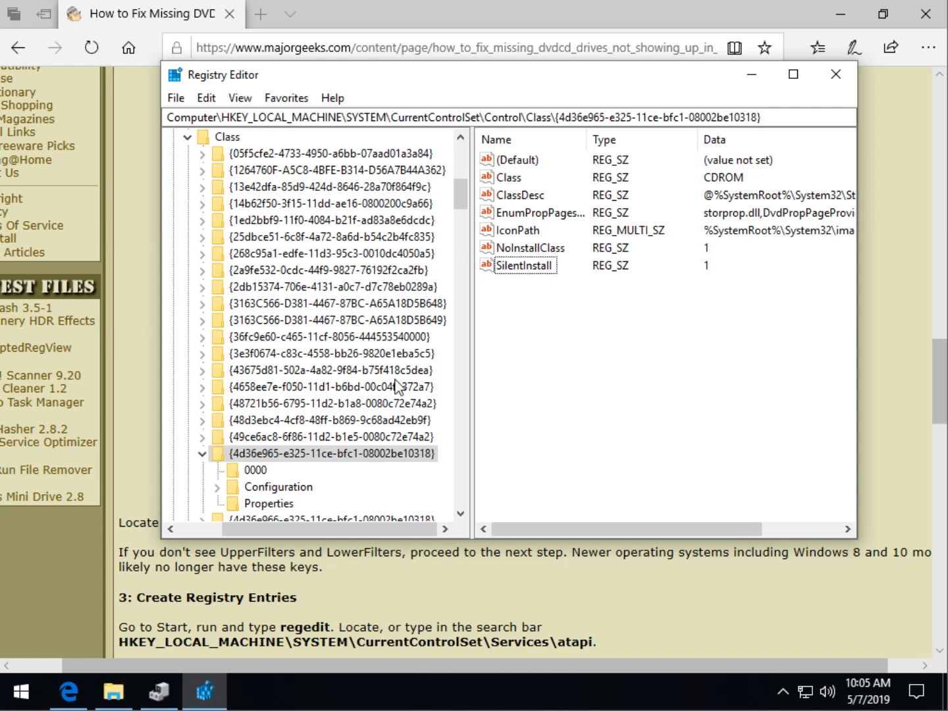
Switch to the article in Edge and copy the path HKEY_LOCAL_MACHINE\SYSTEM\CurrentControlSet\Services\atapi from section 3, Create Registry Entries
click(367, 584)
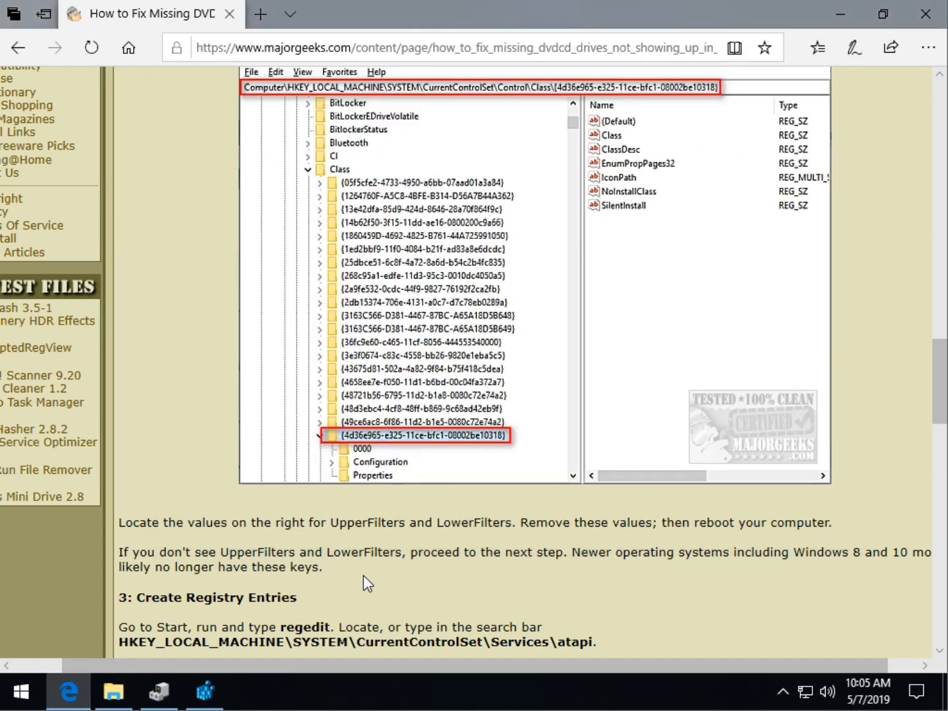
scroll(368, 502, down, 3)
scroll(368, 507, down, 3)
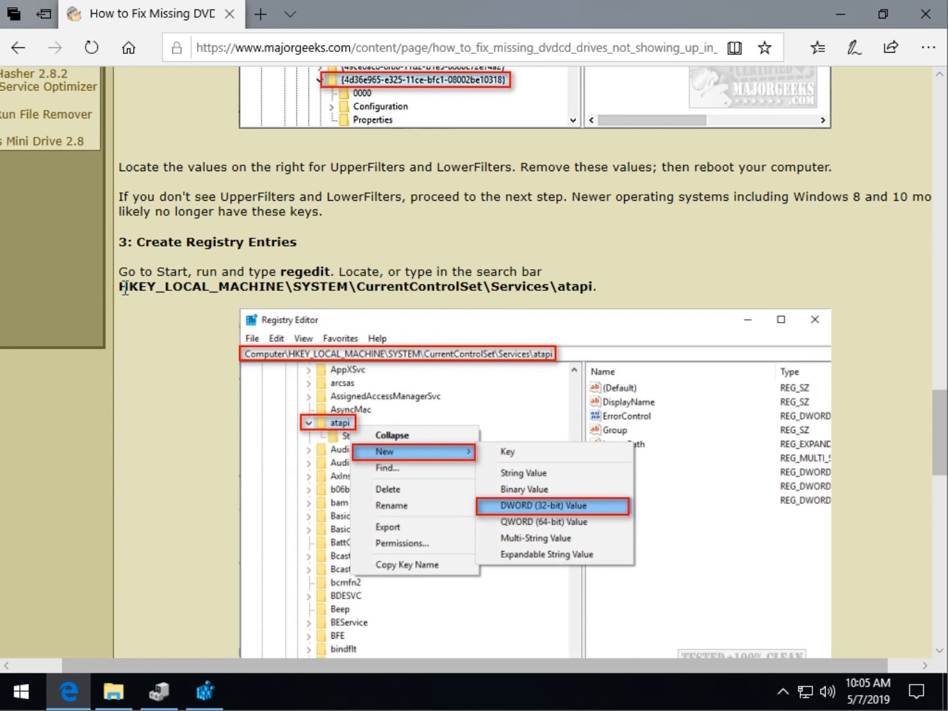
drag(118, 287, 574, 284)
right_click(574, 285)
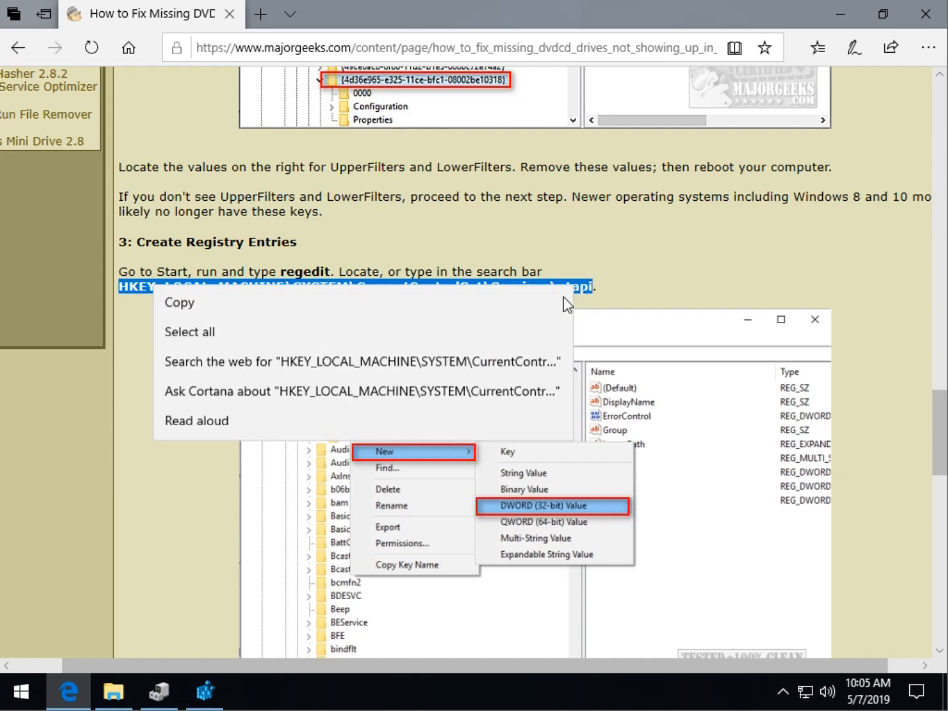
click(497, 321)
Switch to Registry Editor and replace the current path with the copied one to open the Services\atapi key
click(204, 691)
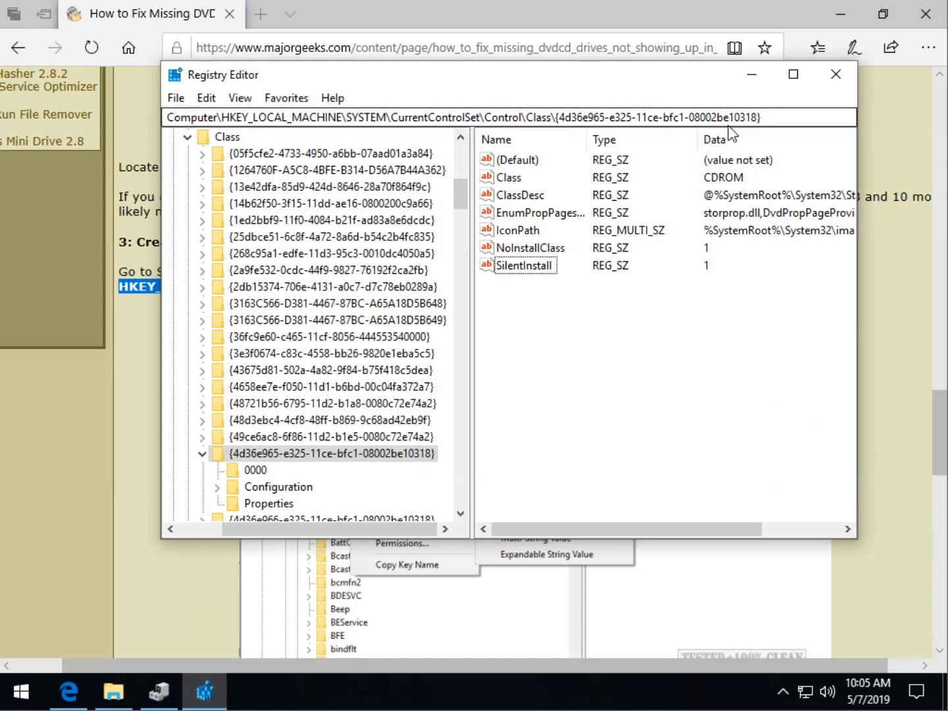
click(780, 118)
drag(781, 118, 3, 127)
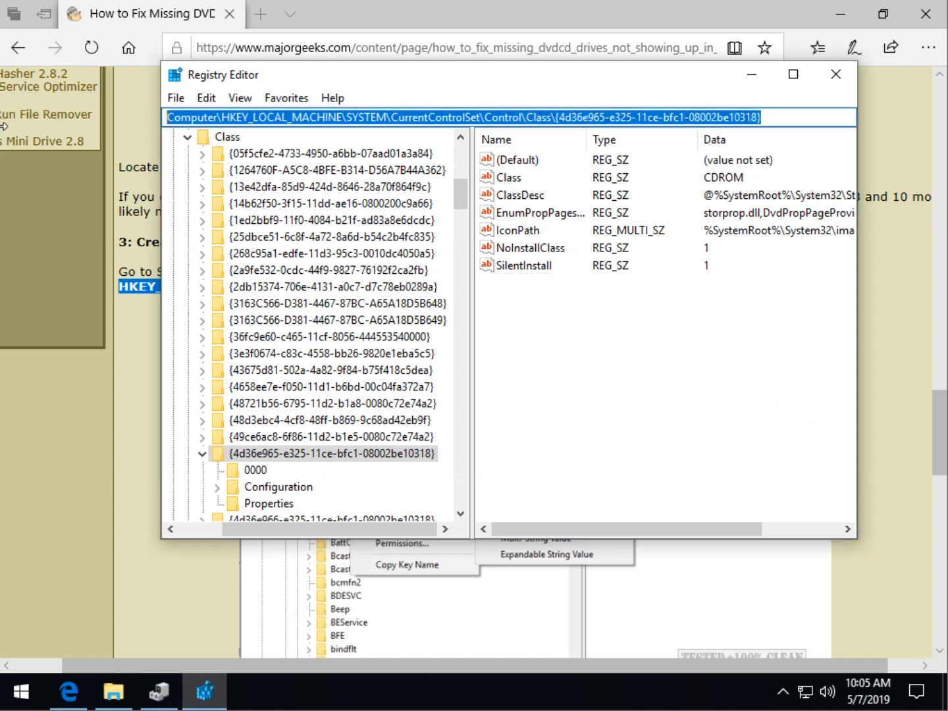
key(ctrl+v)
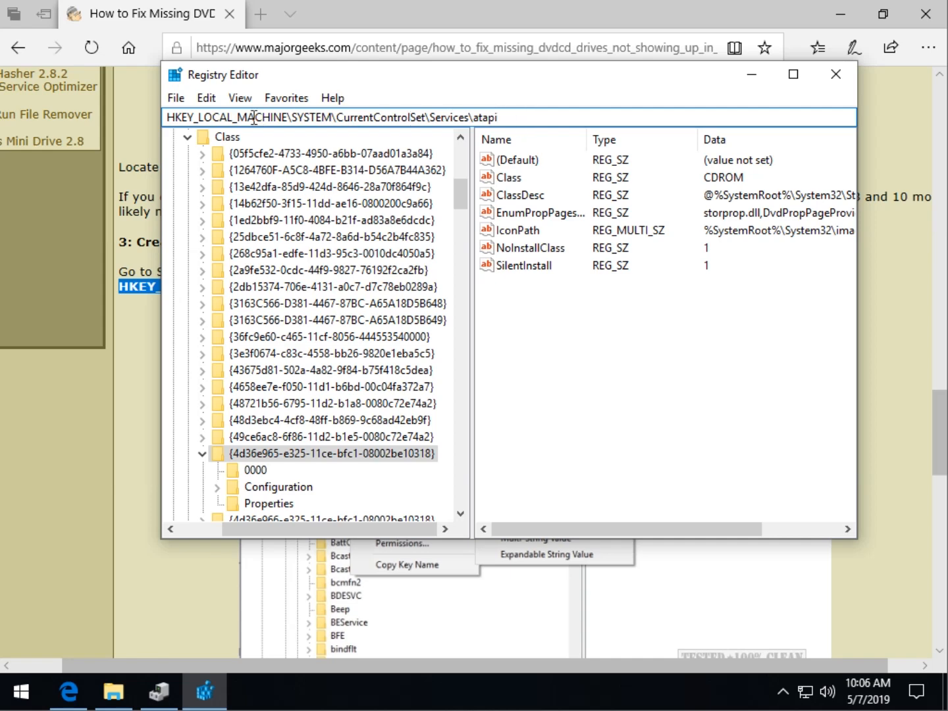
key(Return)
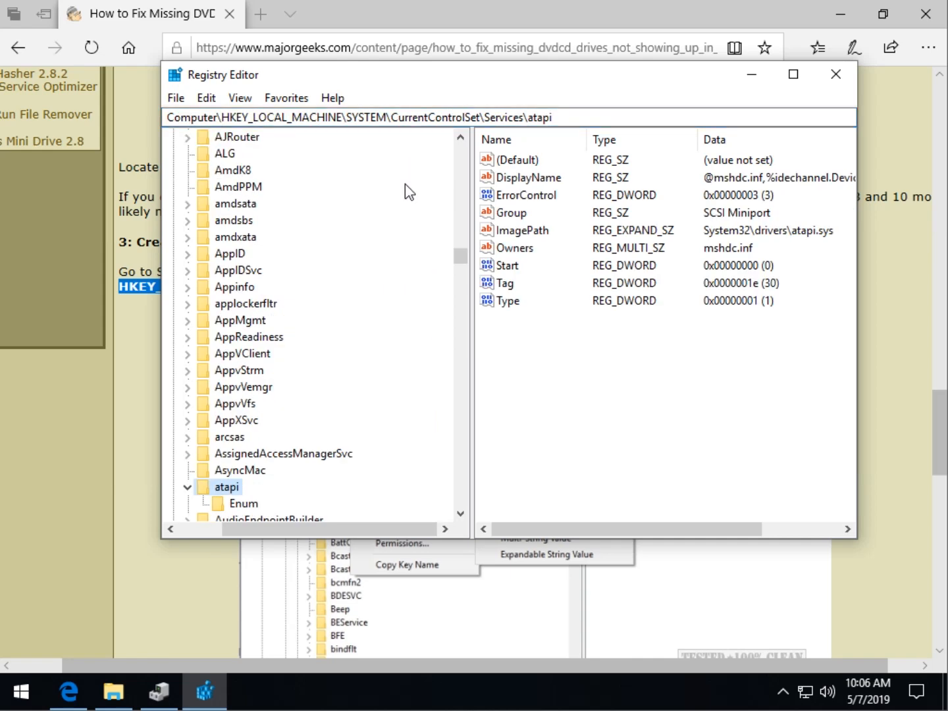
Switch back to the article in Edge and copy the key name Controller0 from the instructions below the screenshot
click(168, 615)
scroll(219, 441, down, 2)
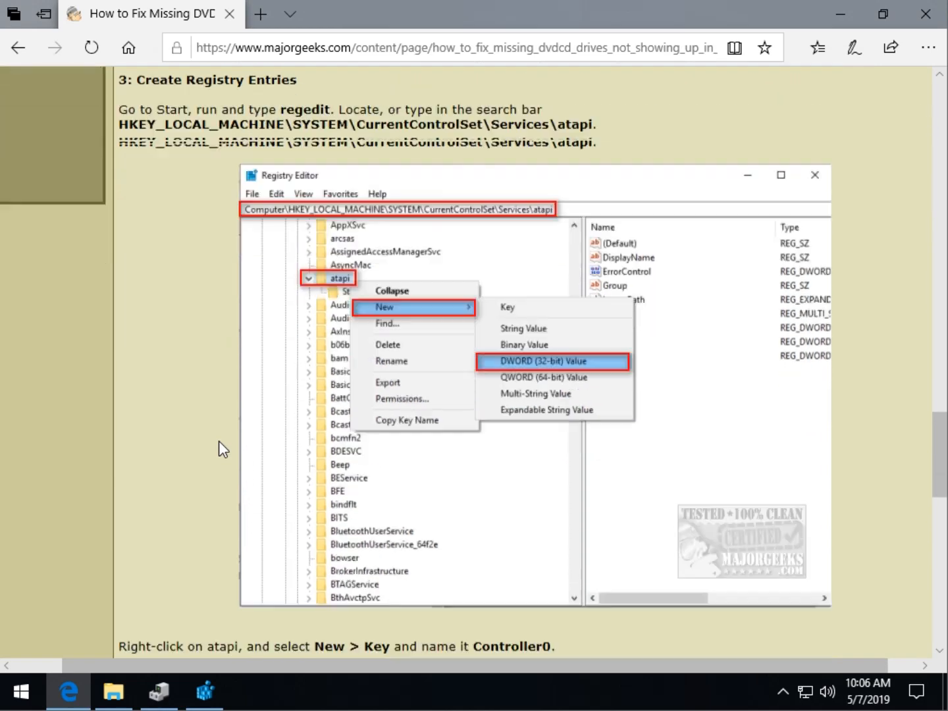
scroll(219, 441, down, 4)
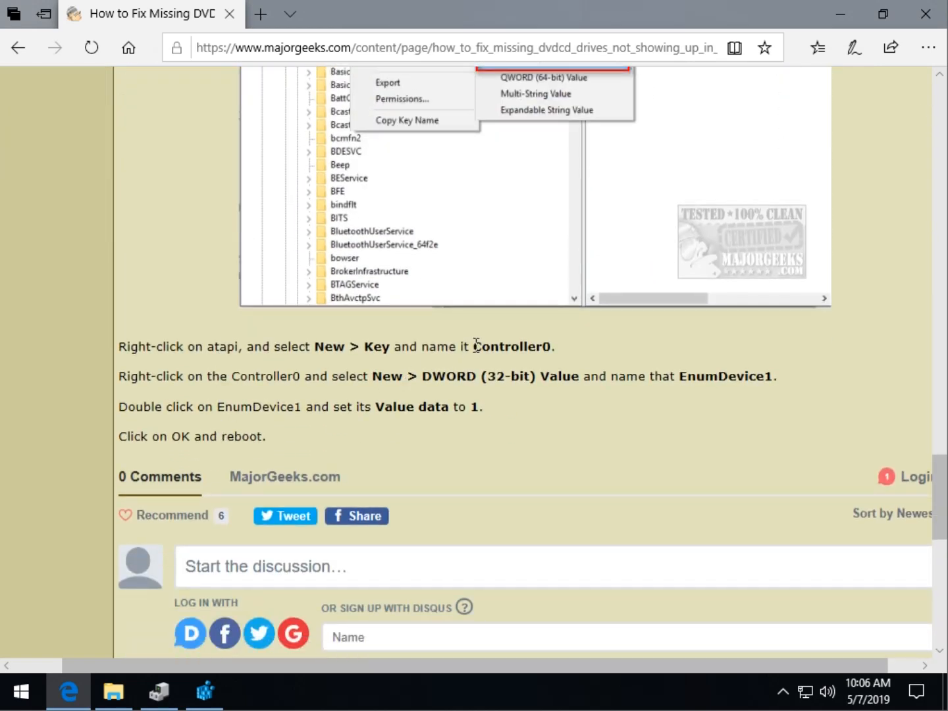
right_click(544, 344)
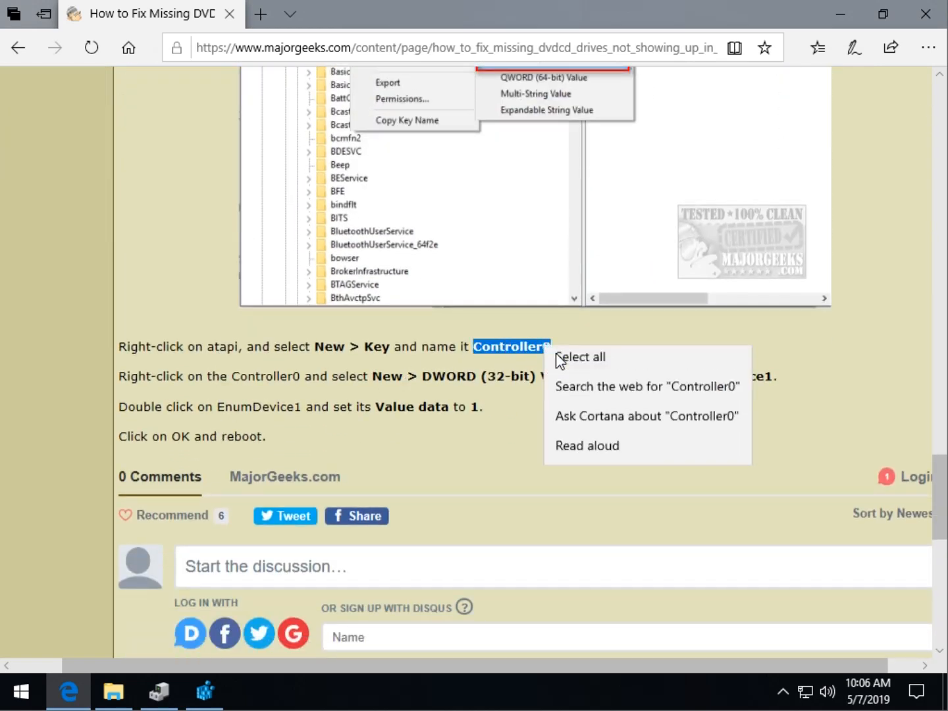
click(558, 361)
click(544, 359)
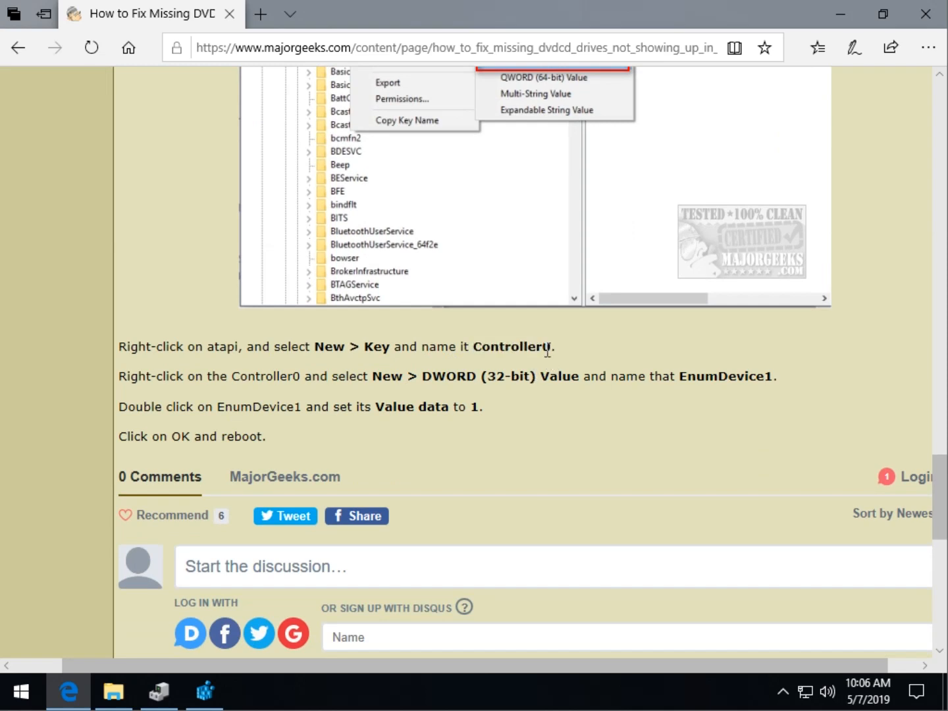
Switch to Registry Editor and create a new key named Controller0 under atapi
click(205, 690)
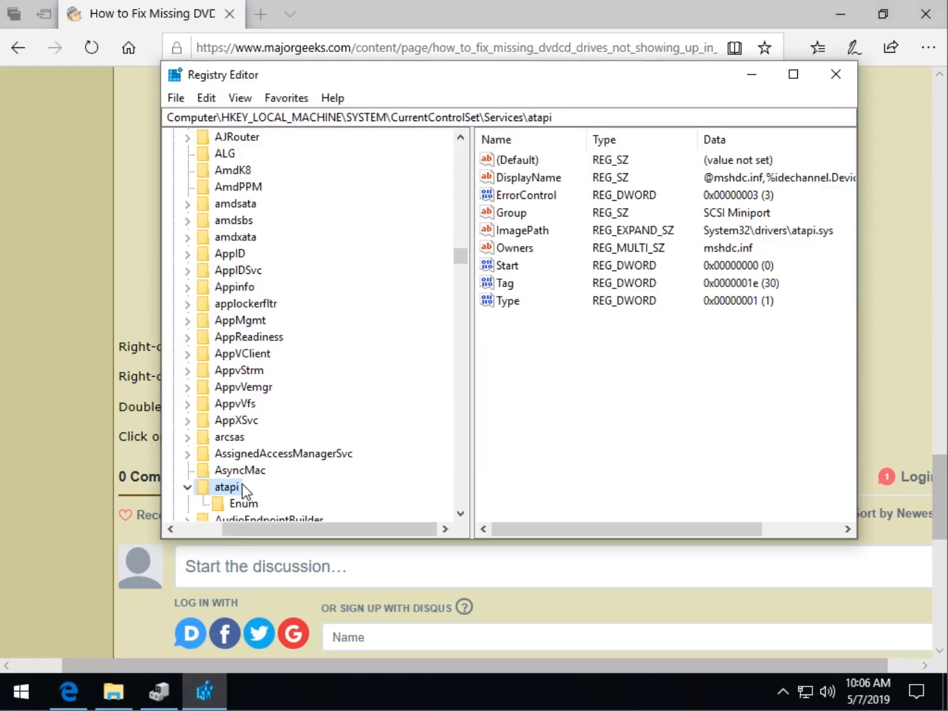
scroll(240, 480, down, 5)
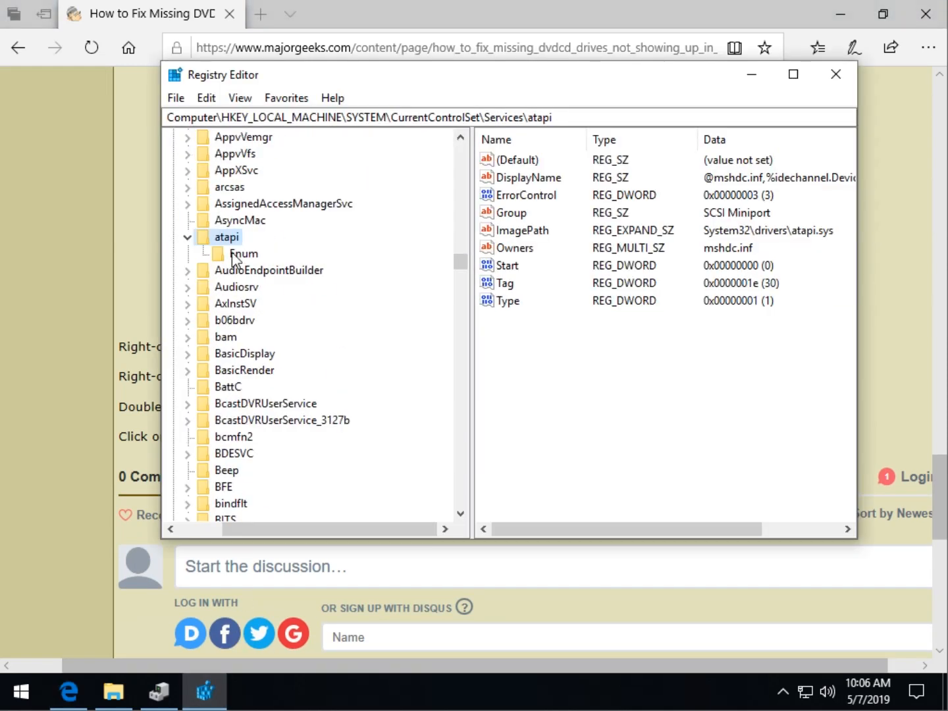
right_click(237, 239)
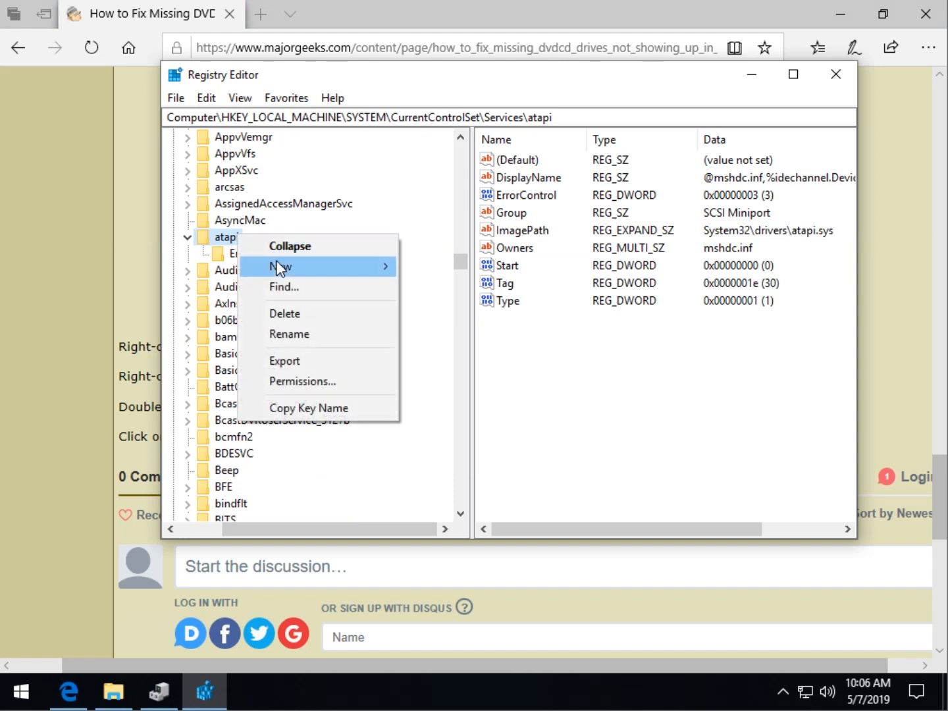
mouse_move(281, 267)
click(475, 262)
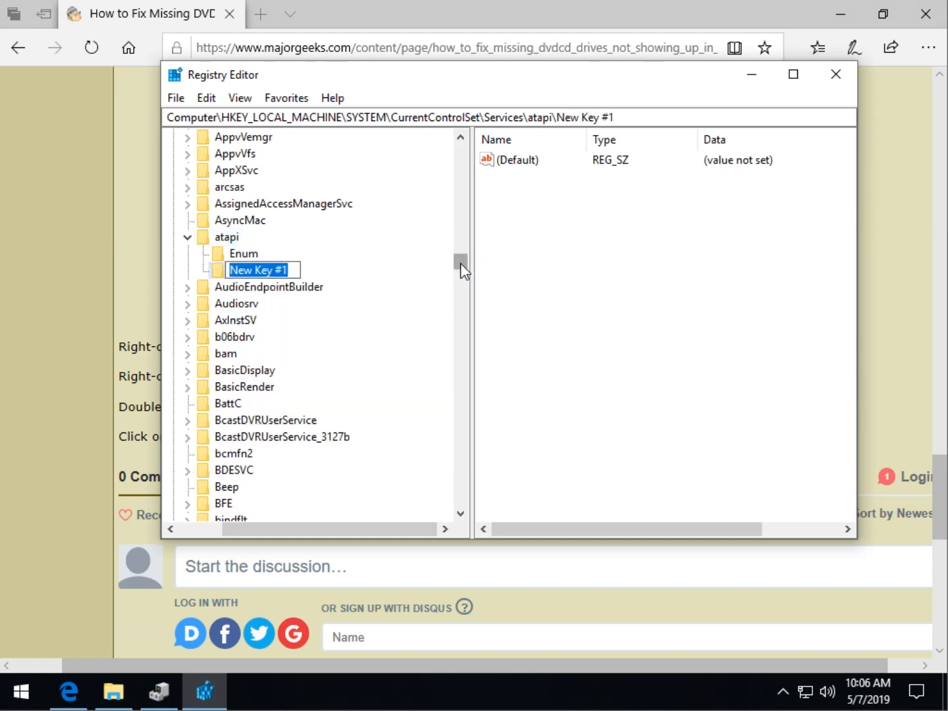
key(ctrl+v)
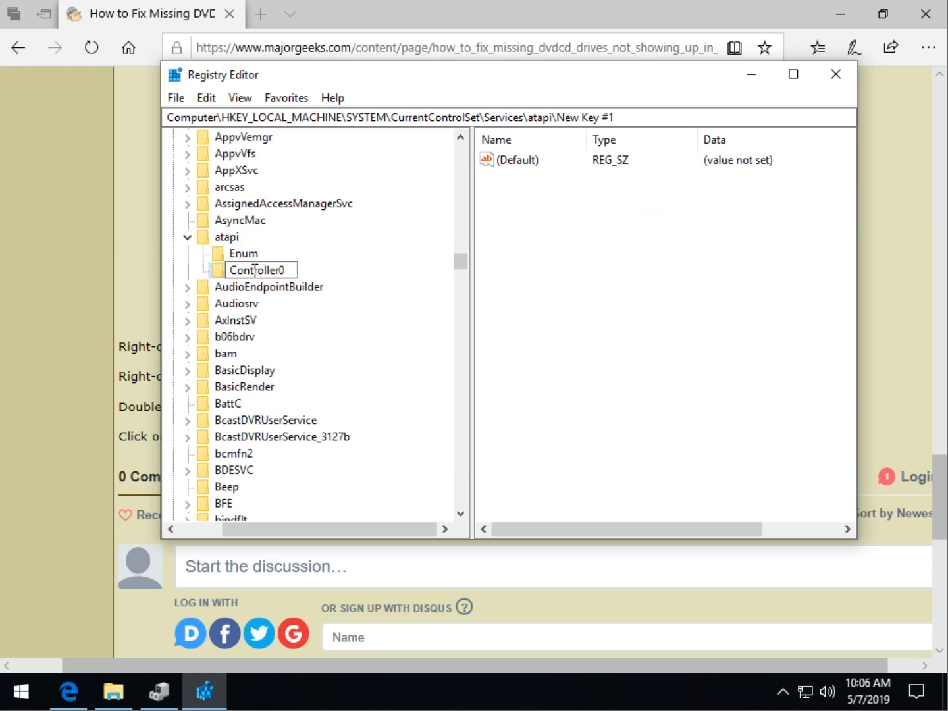
key(Return)
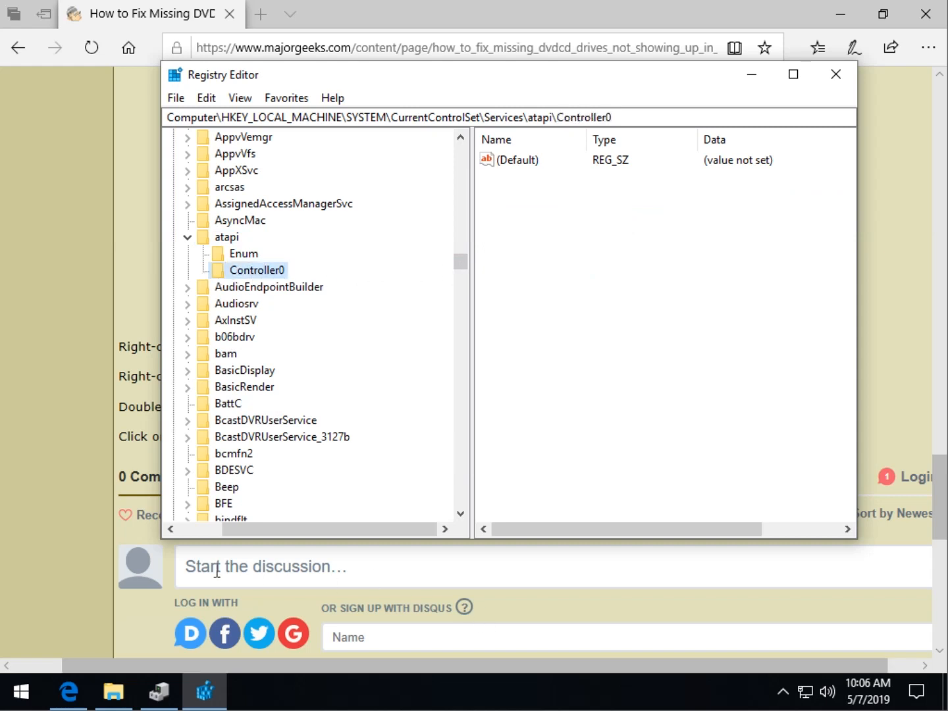
Switch to the article in Edge and copy the value name EnumDevice1 from the instructions
click(145, 322)
scroll(317, 329, down, 2)
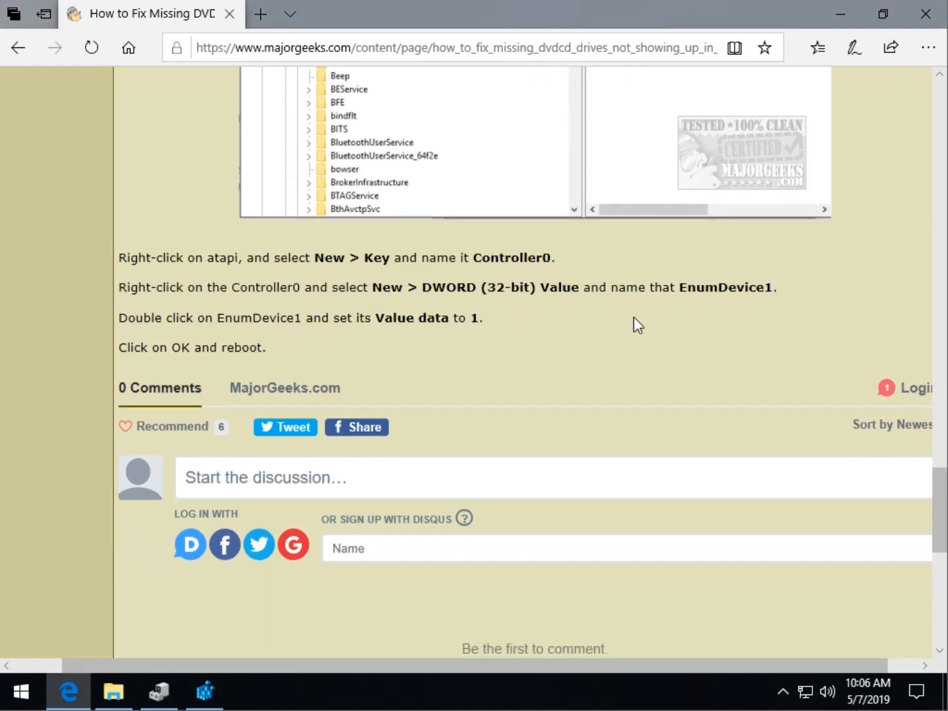
drag(682, 287, 767, 299)
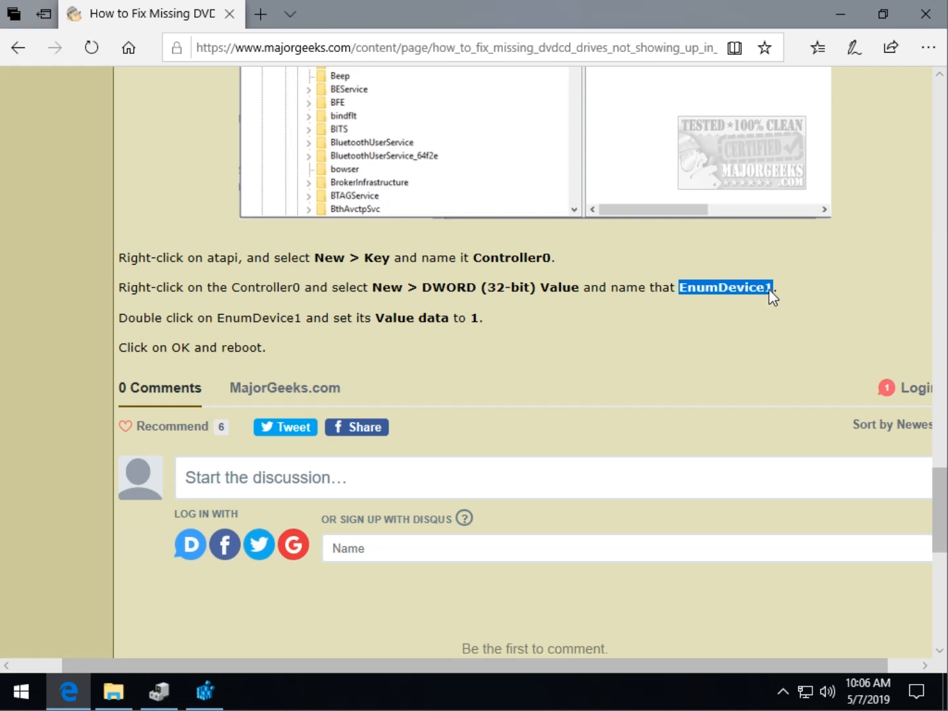
right_click(767, 294)
click(733, 307)
Switch to Registry Editor and create a DWORD (32-bit) value named EnumDevice1 in the Controller0 key
click(209, 694)
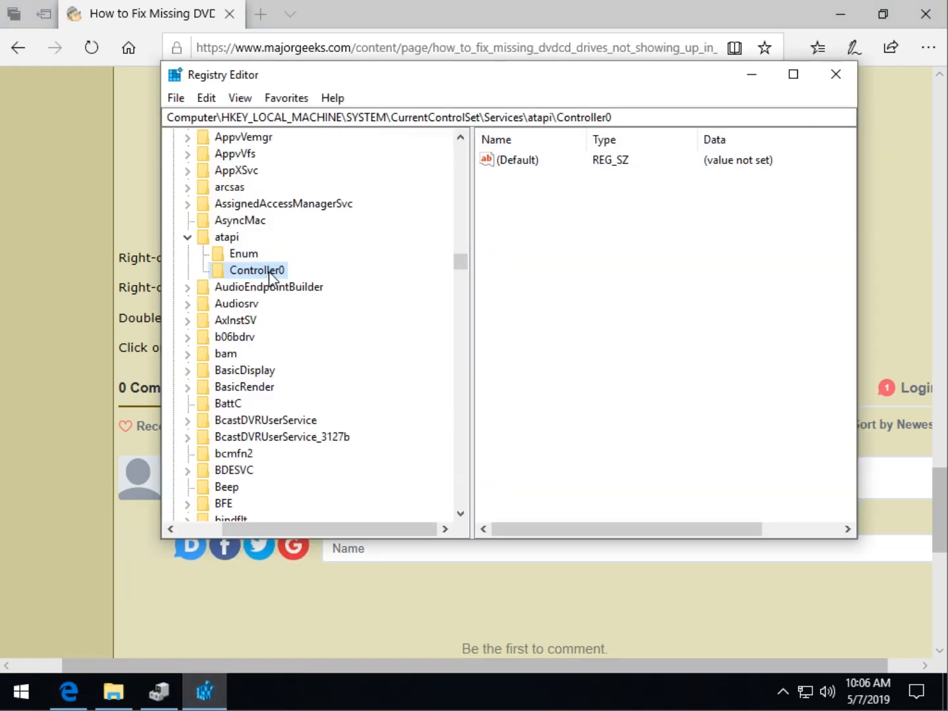
right_click(268, 271)
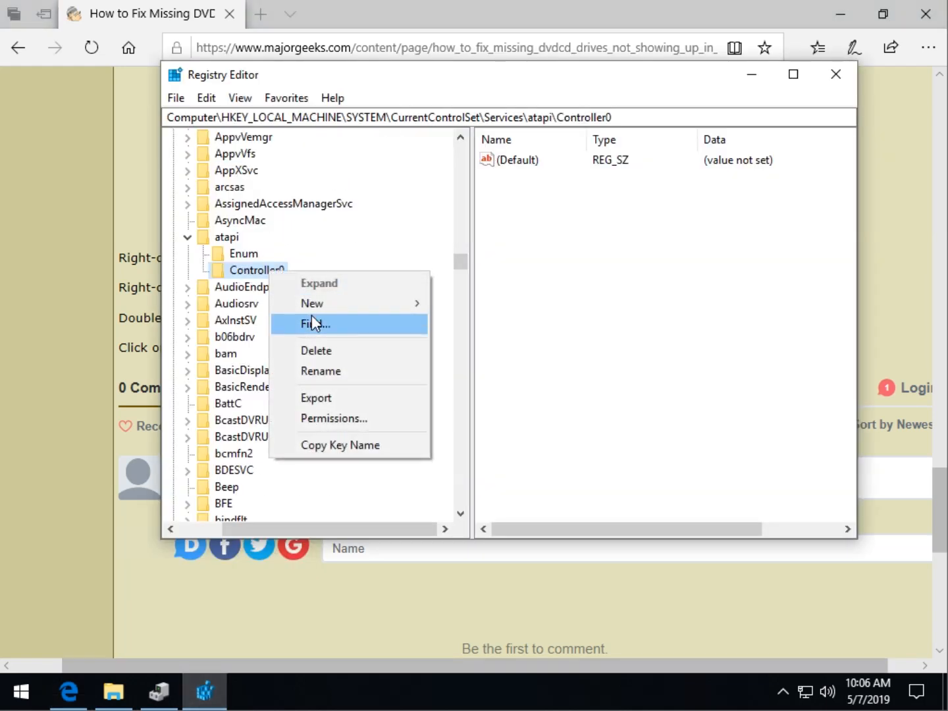
mouse_move(322, 305)
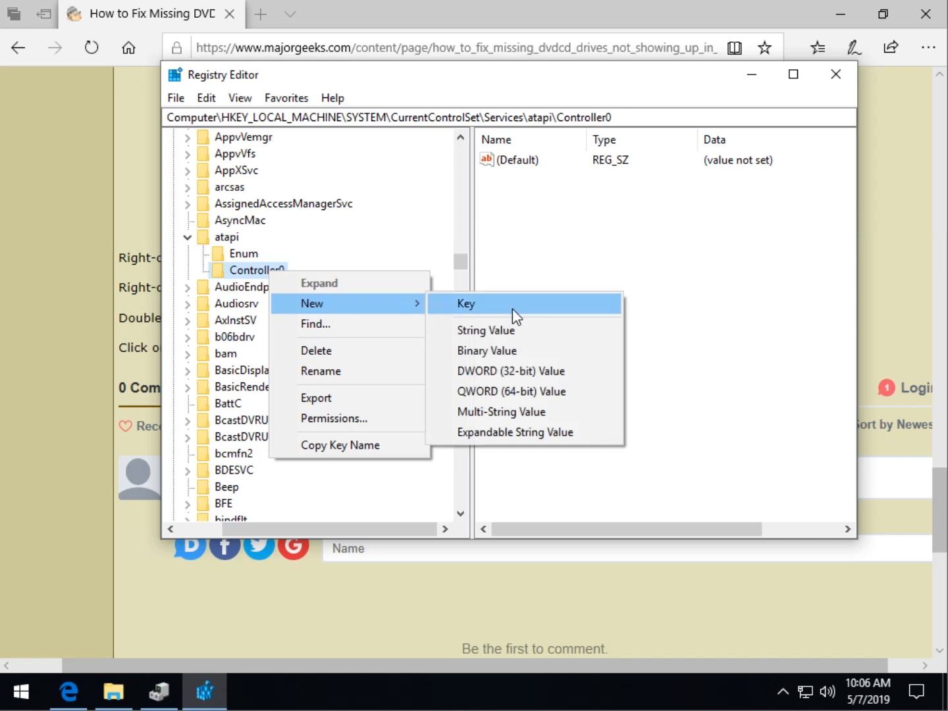
click(526, 373)
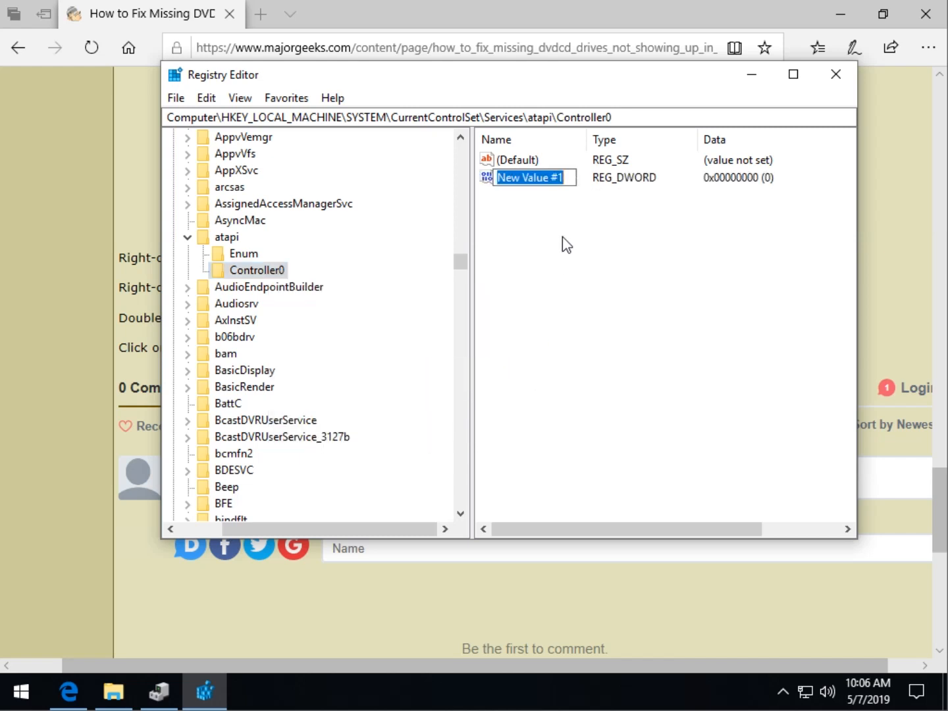
key(ctrl+v)
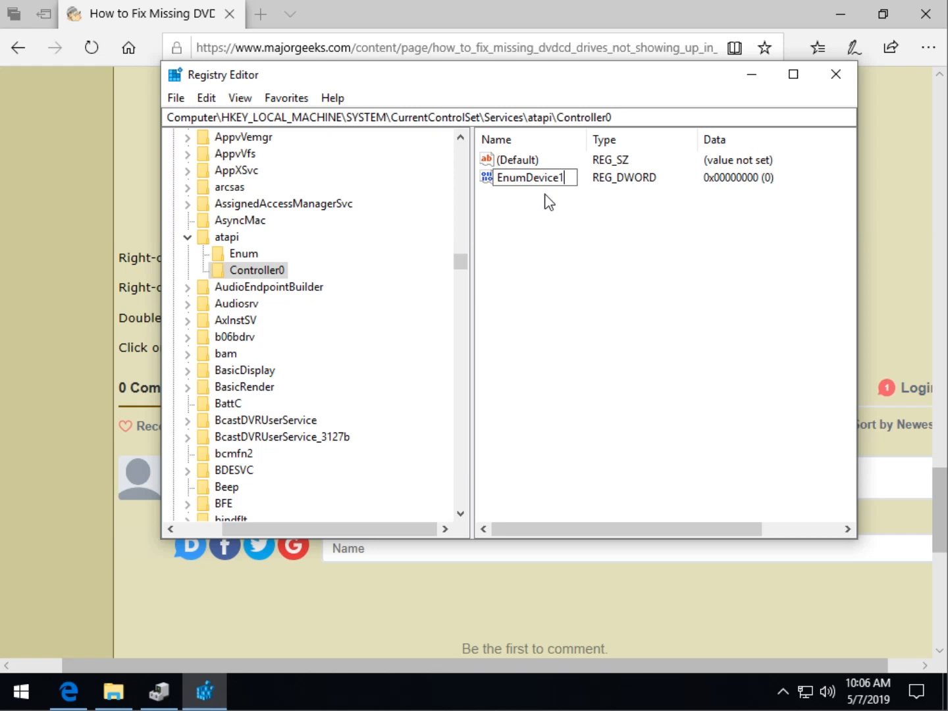
key(Return)
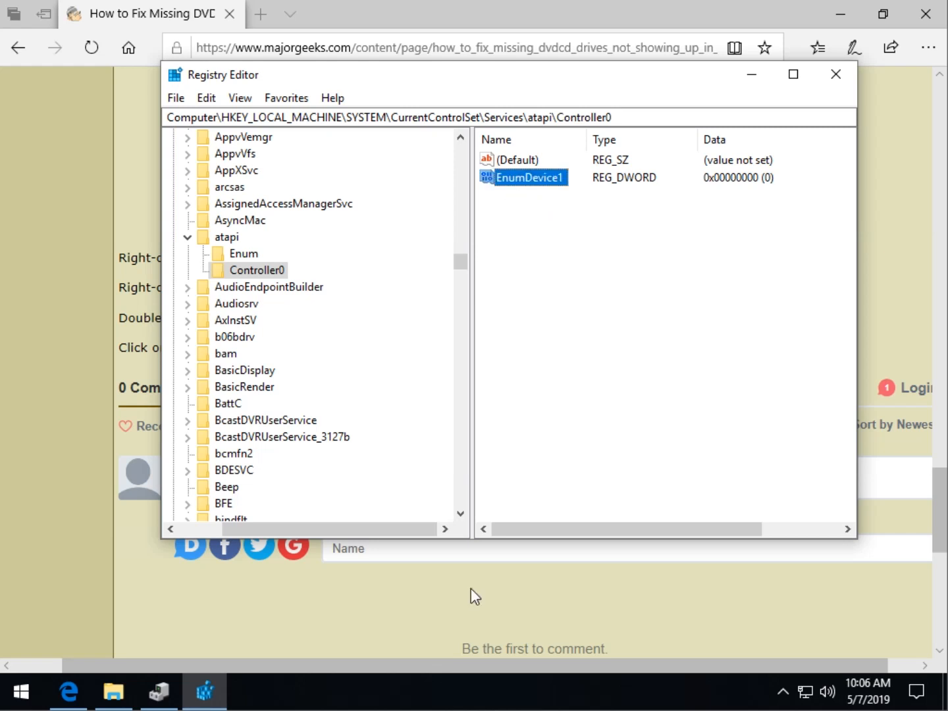
Check the article for the required EnumDevice1 setting, set its value data to 1 in Registry Editor, and close the editor
click(370, 600)
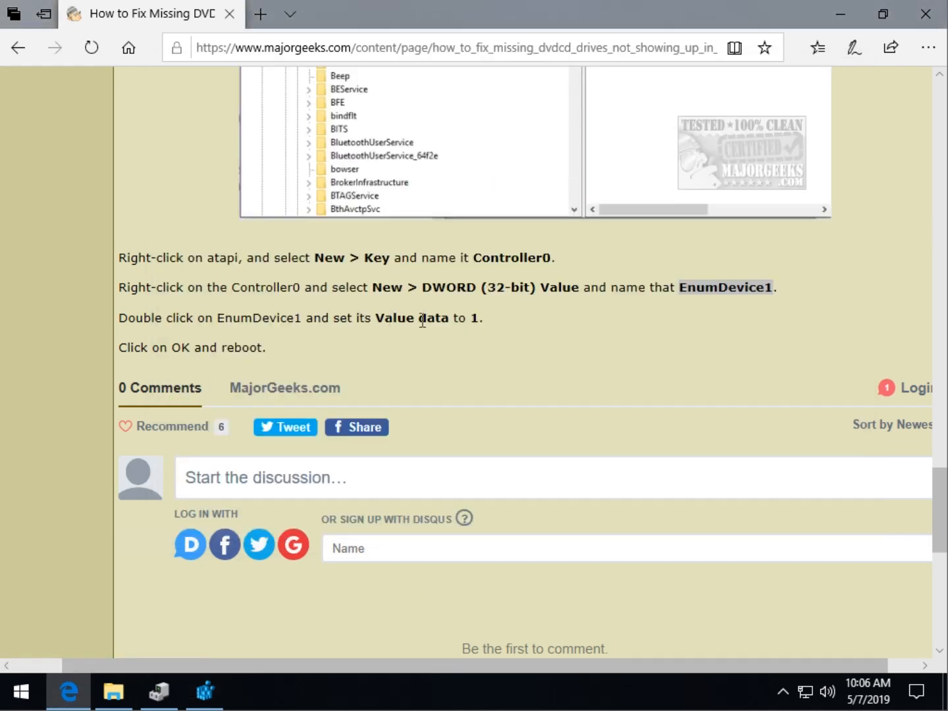
click(205, 691)
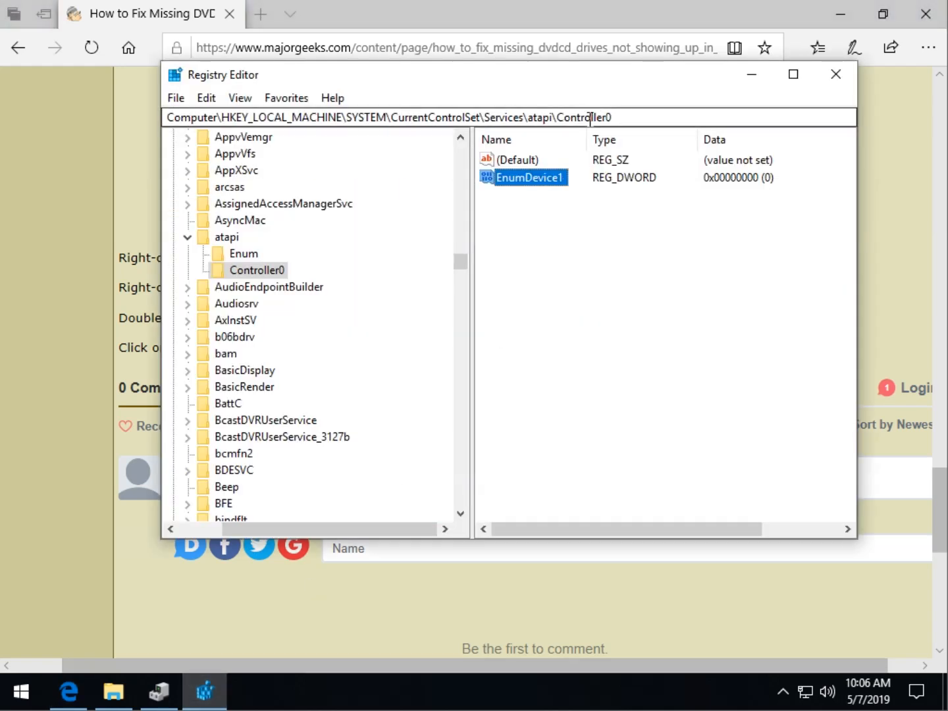
right_click(558, 180)
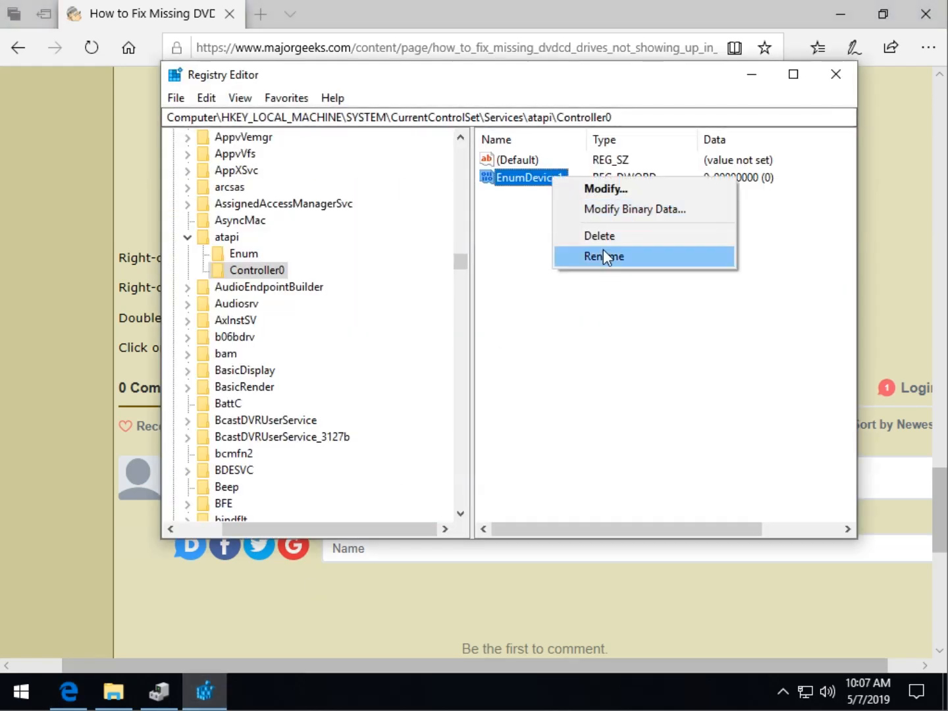
click(619, 189)
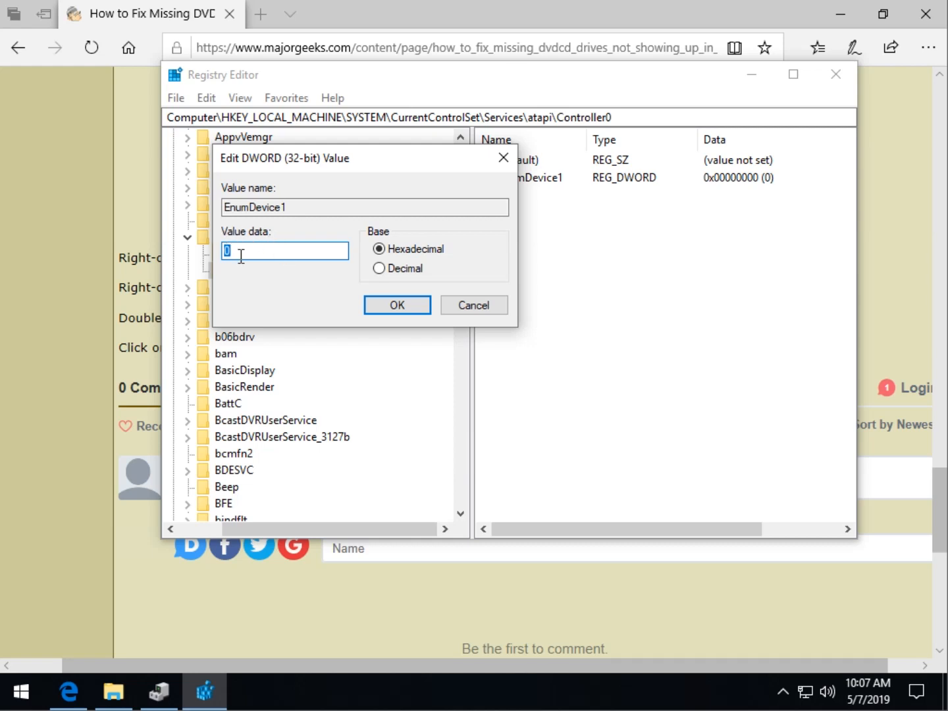
text(1)
click(407, 304)
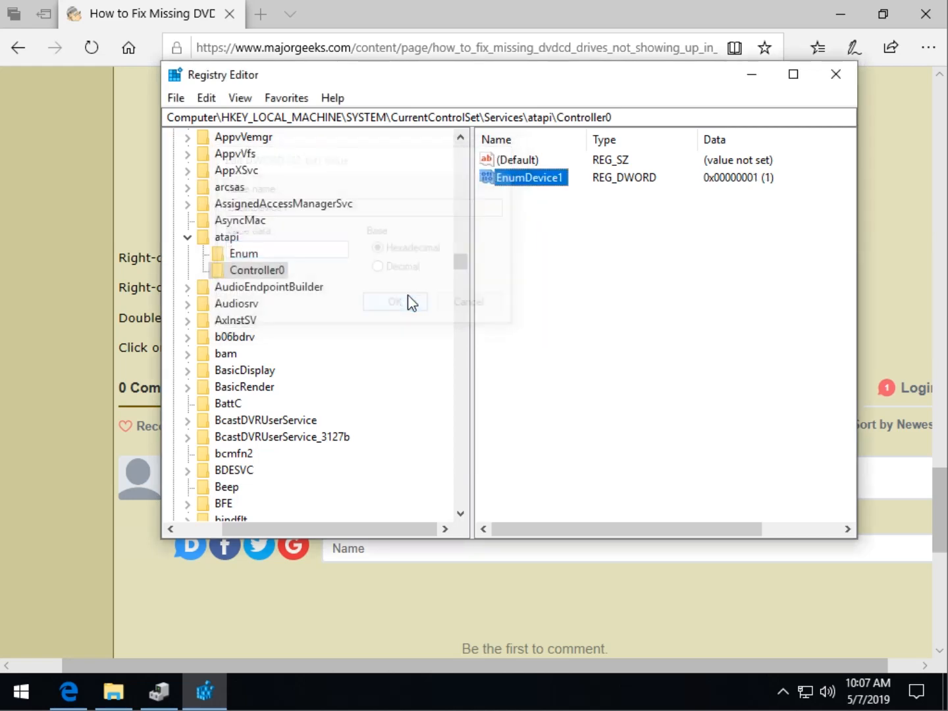
click(838, 75)
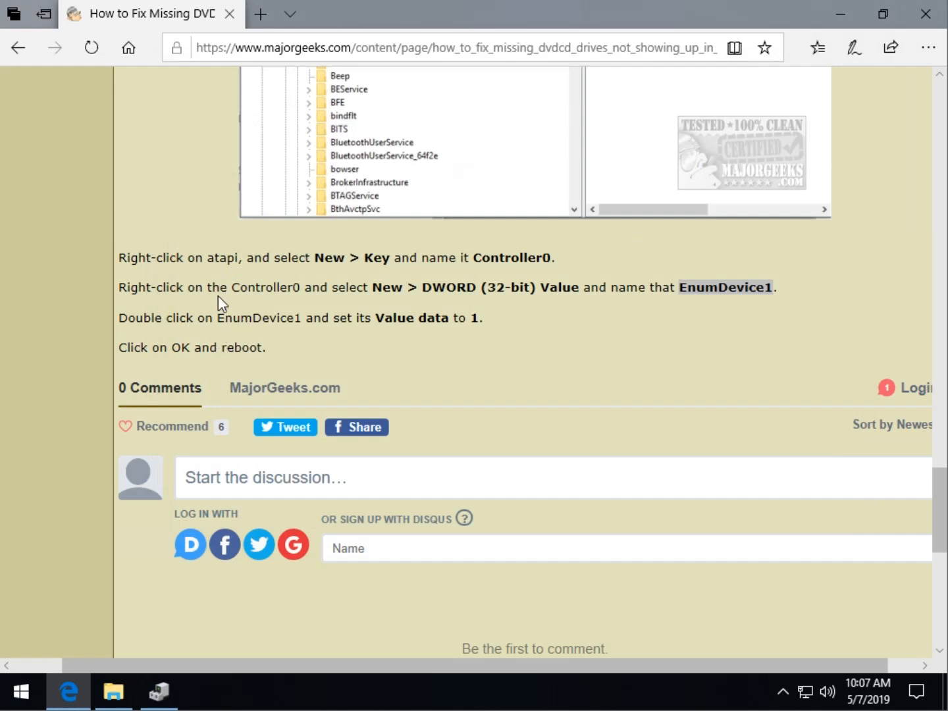
Review the MajorGeeks article from the introduction through the driver, registry deletion and registry creation sections
scroll(250, 305, up, 12)
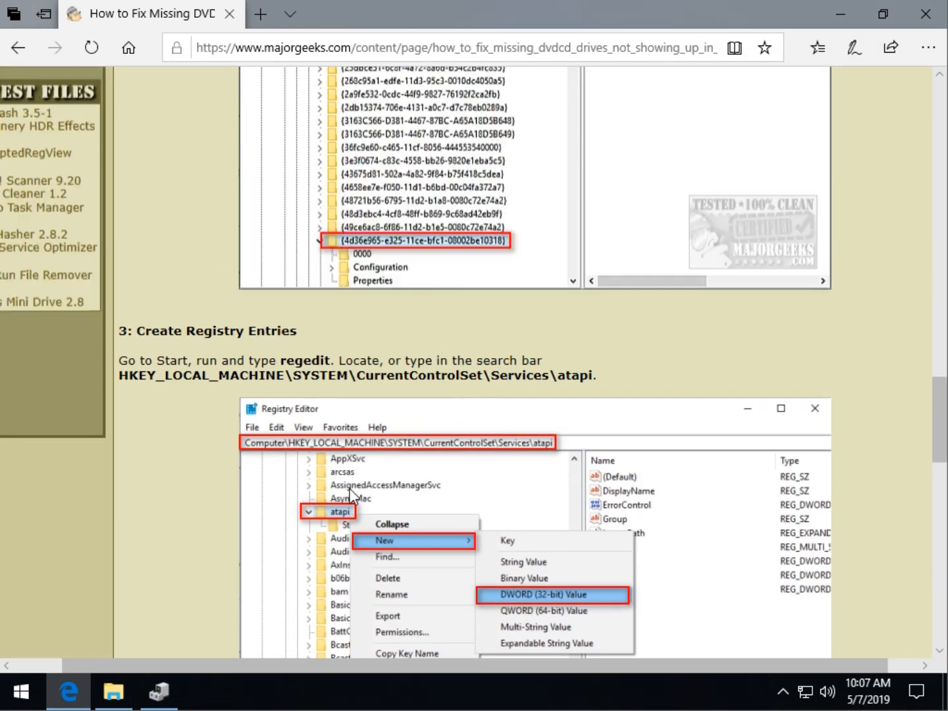
scroll(353, 496, up, 15)
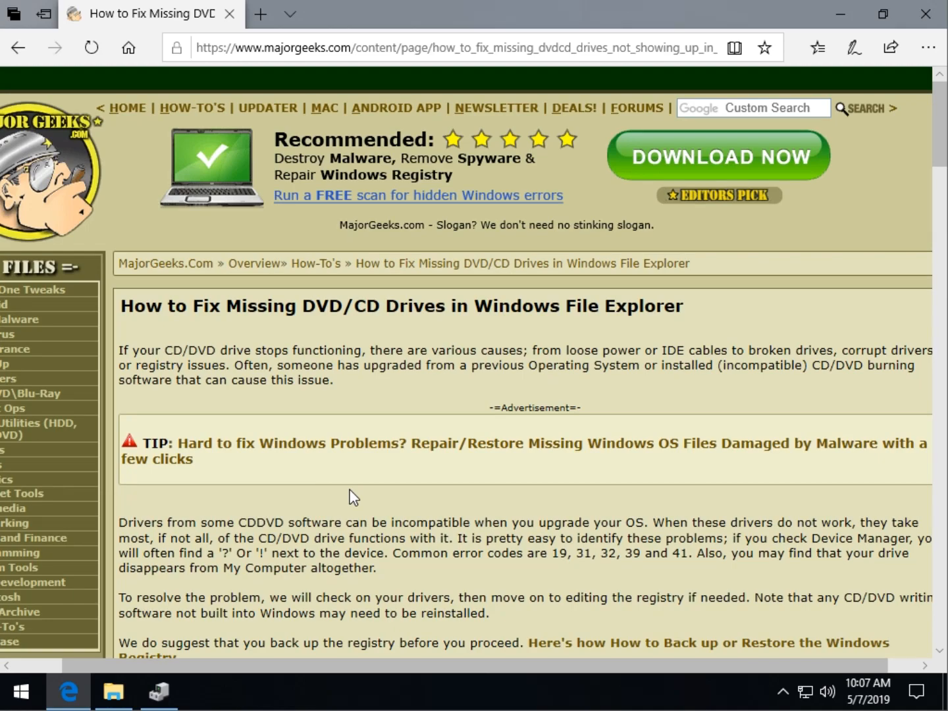
scroll(353, 497, down, 18)
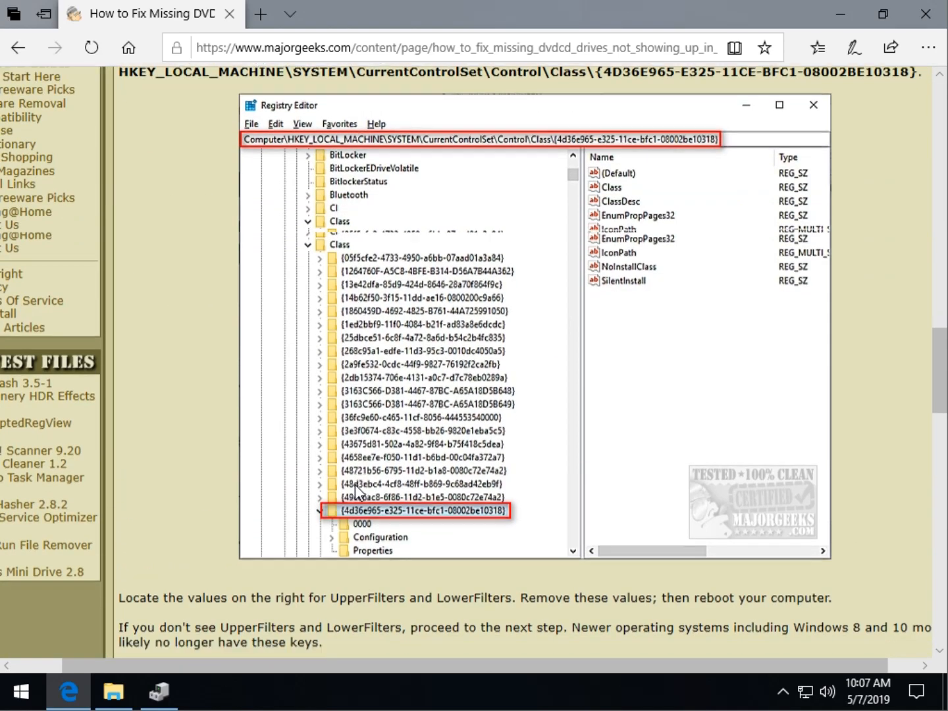
scroll(355, 481, down, 10)
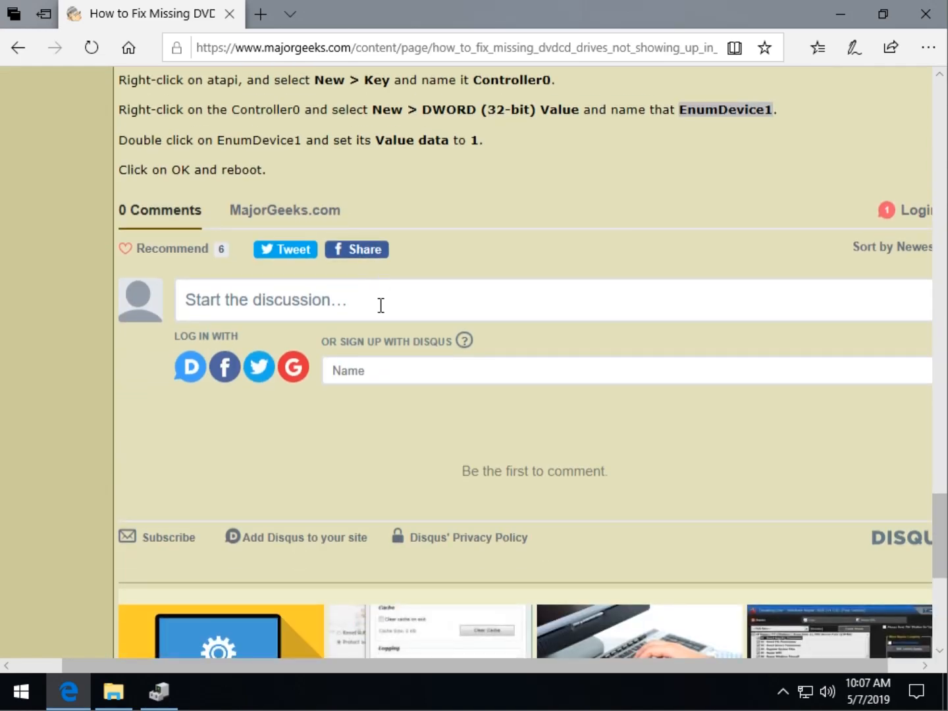
scroll(376, 317, up, 15)
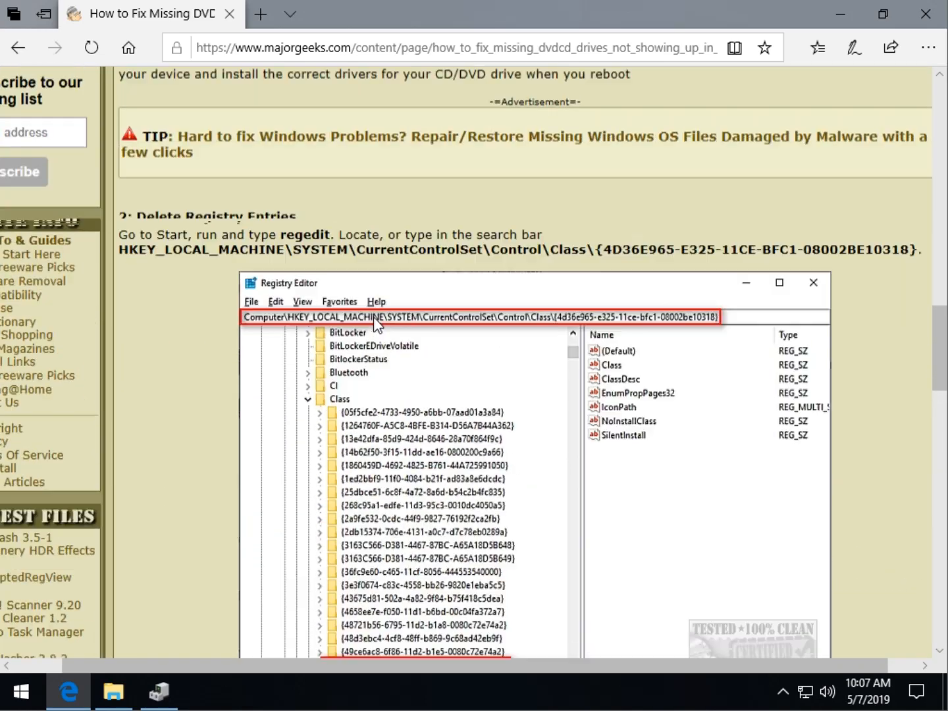
scroll(374, 317, up, 12)
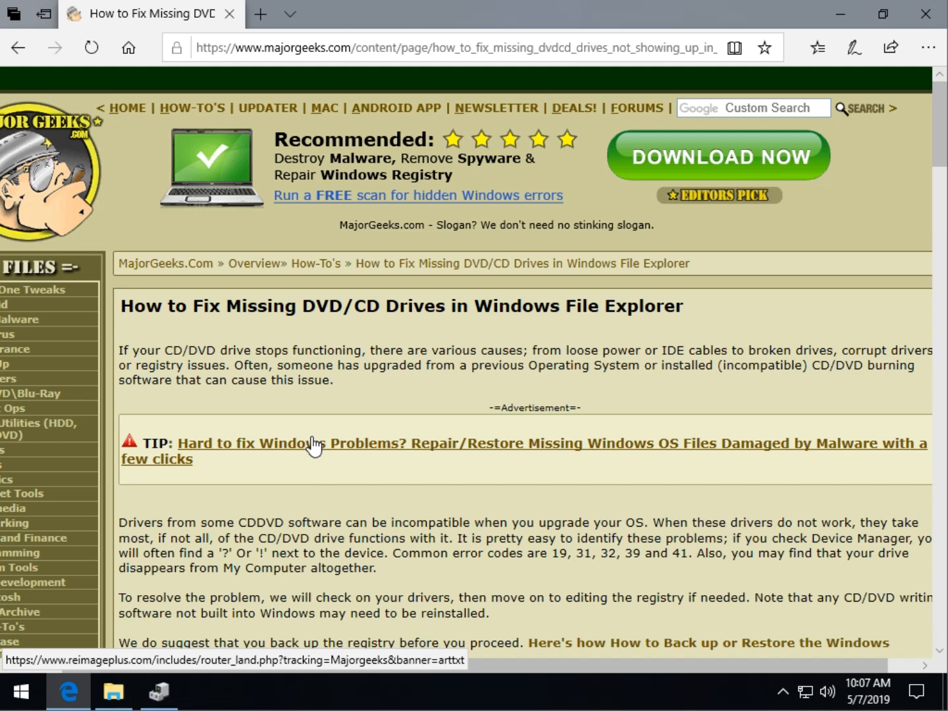
scroll(314, 447, down, 3)
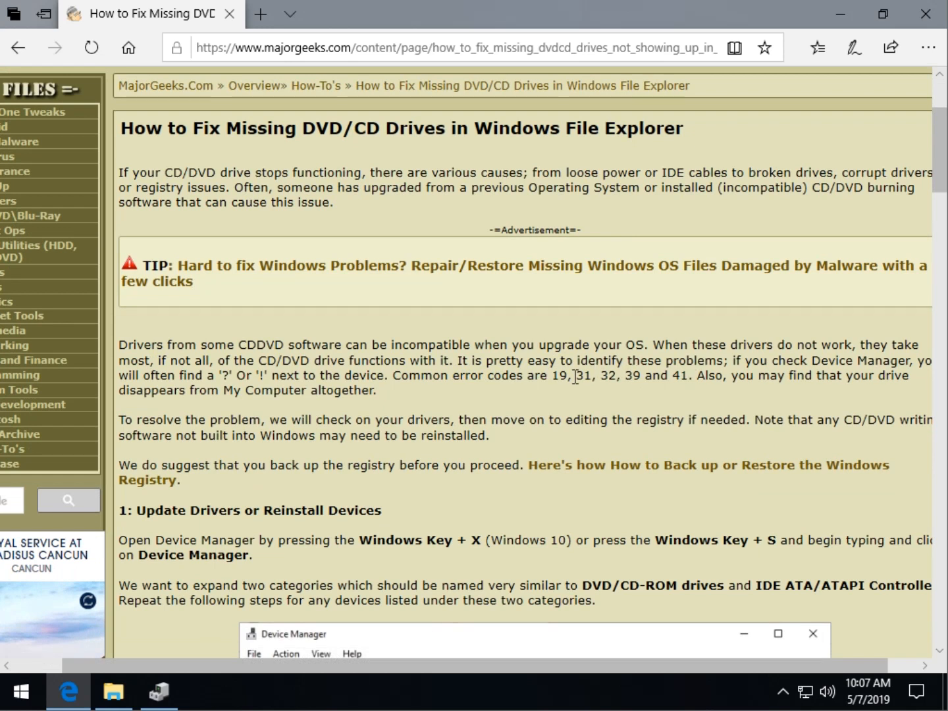
Switch to File Explorer, widen the folder tree to check for the DVD drive under This PC, and close the window
click(112, 696)
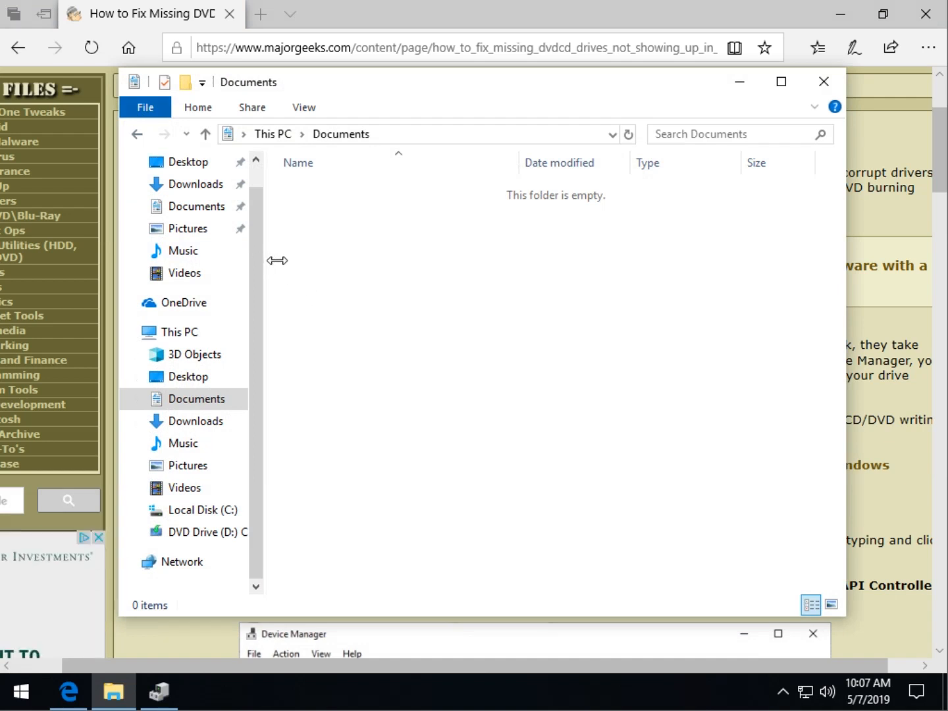
drag(278, 260, 319, 263)
scroll(228, 422, up, 1)
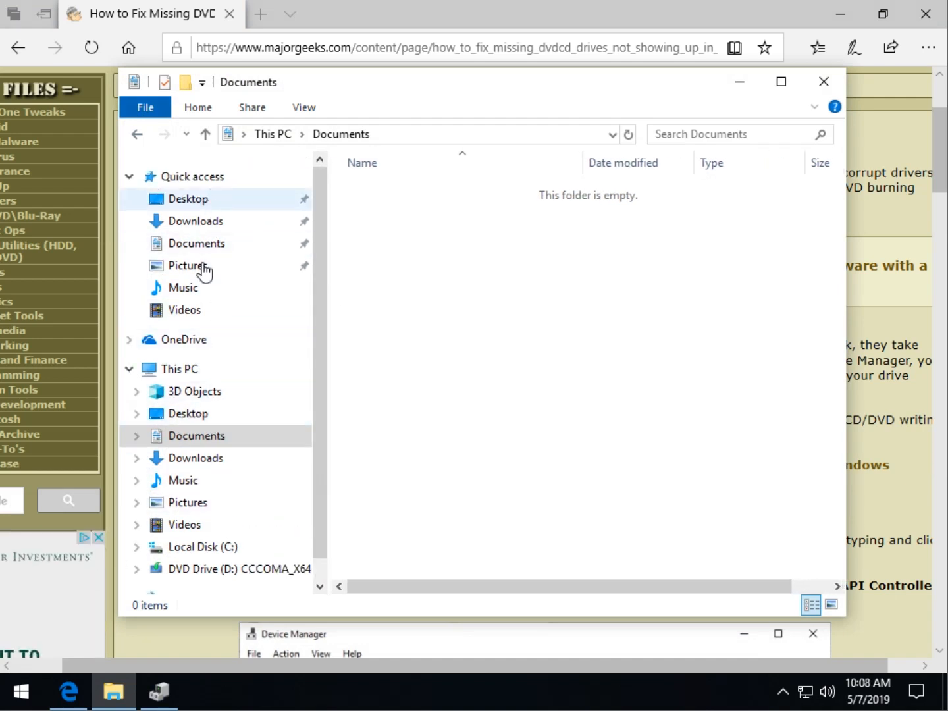
scroll(205, 270, down, 1)
click(824, 80)
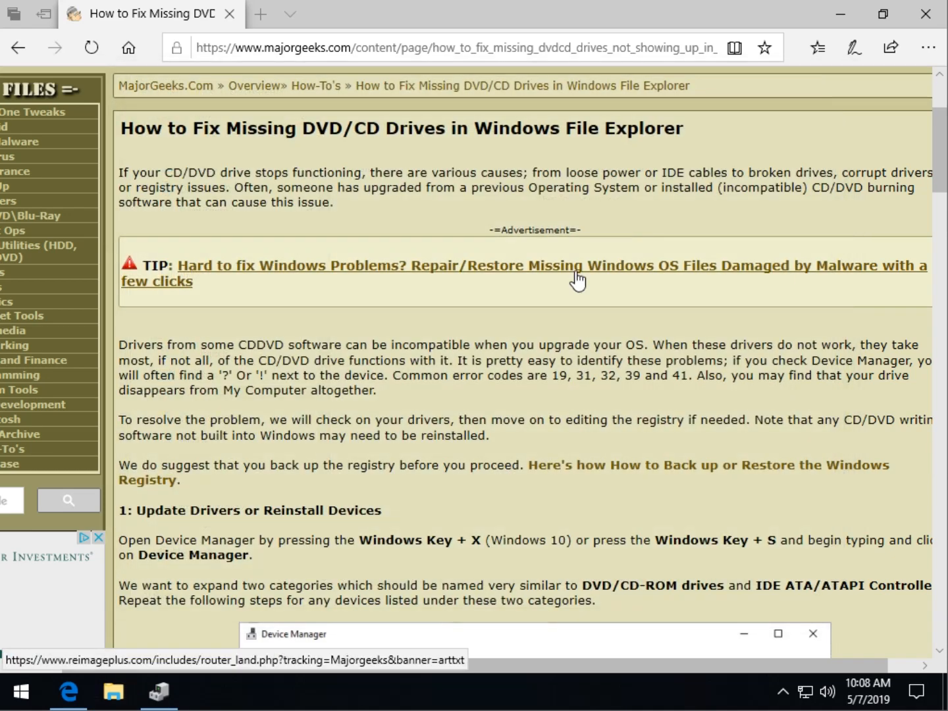